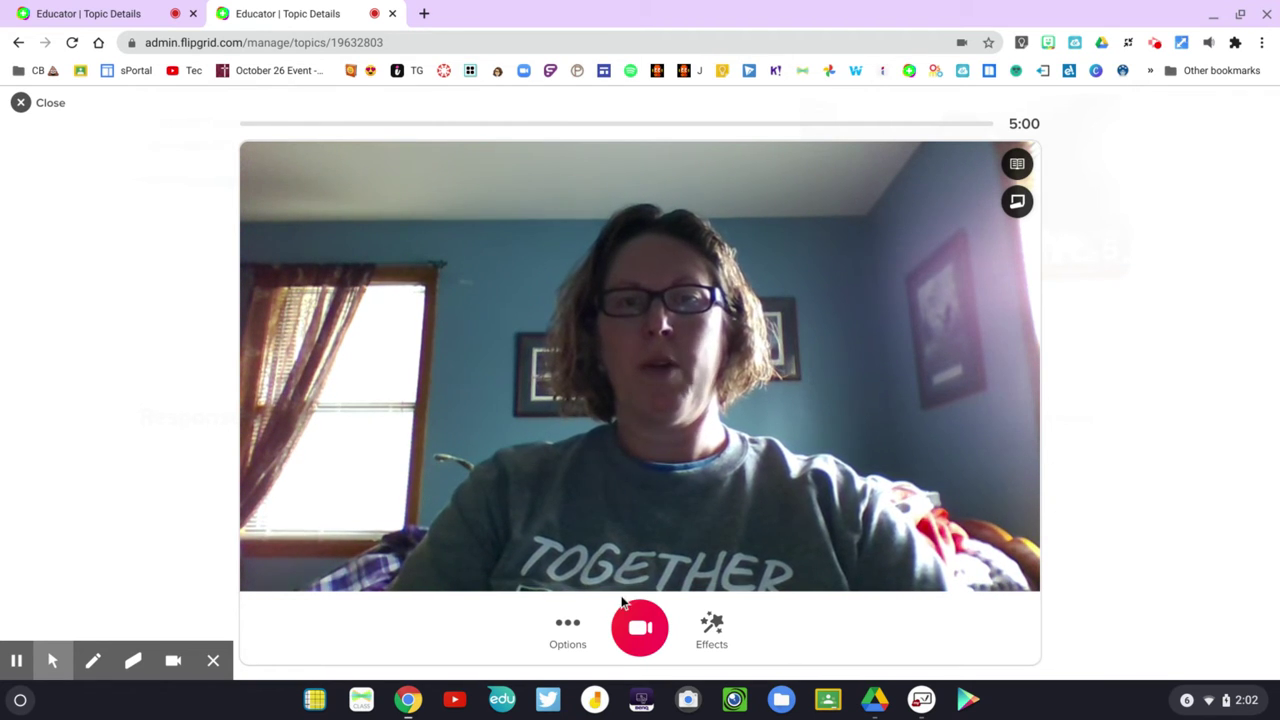
# Add a plain white board as a split screen, narrowing the camera view to about a quarter of the frame.
pyautogui.click(711, 630)
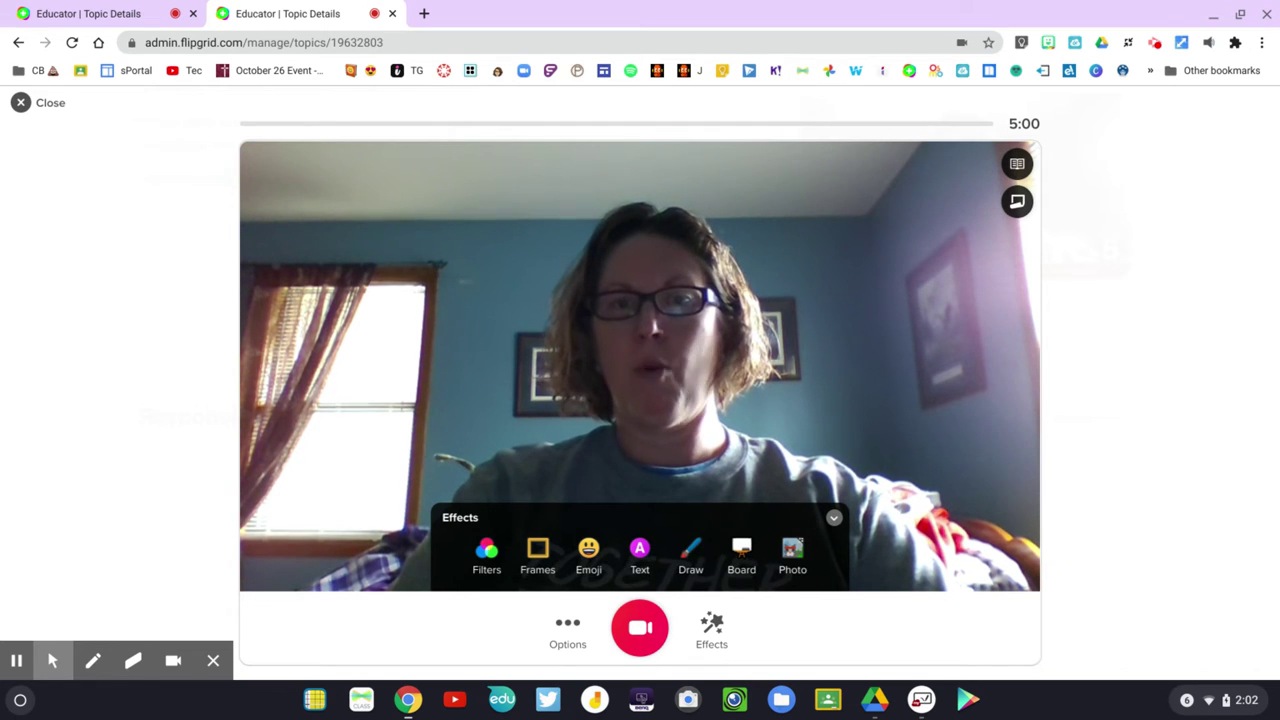
pyautogui.click(741, 565)
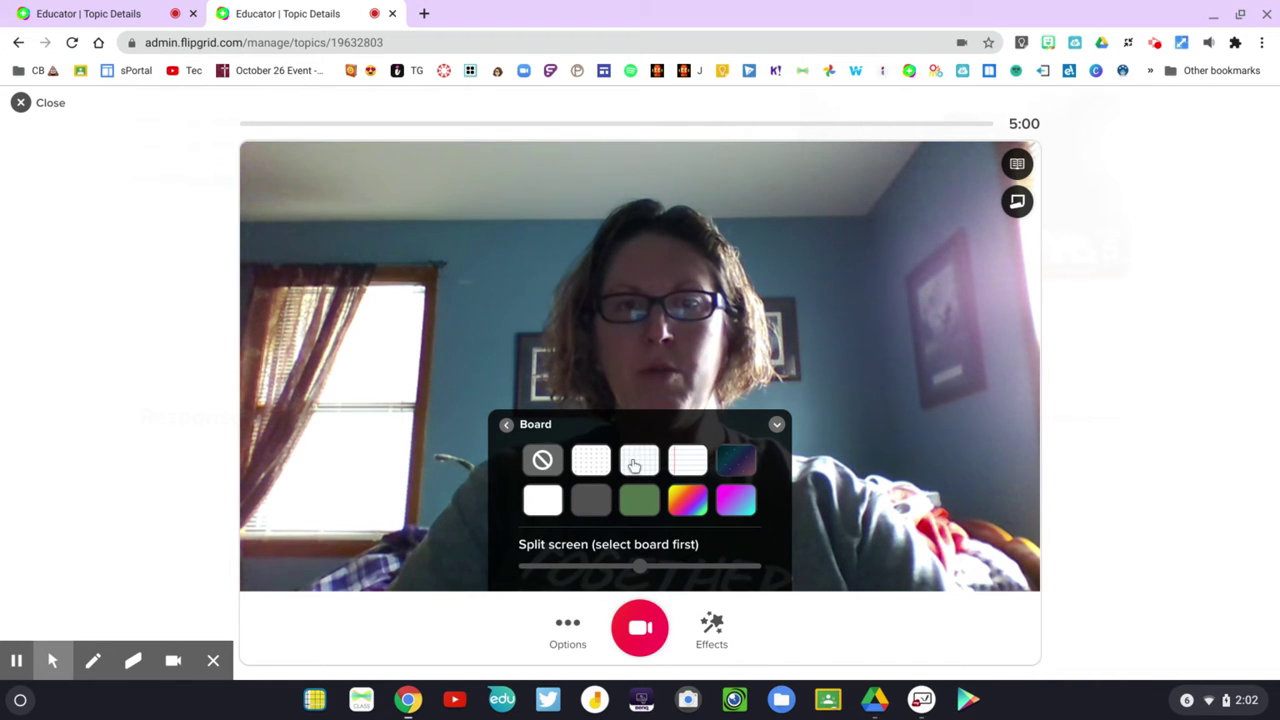
pyautogui.click(543, 500)
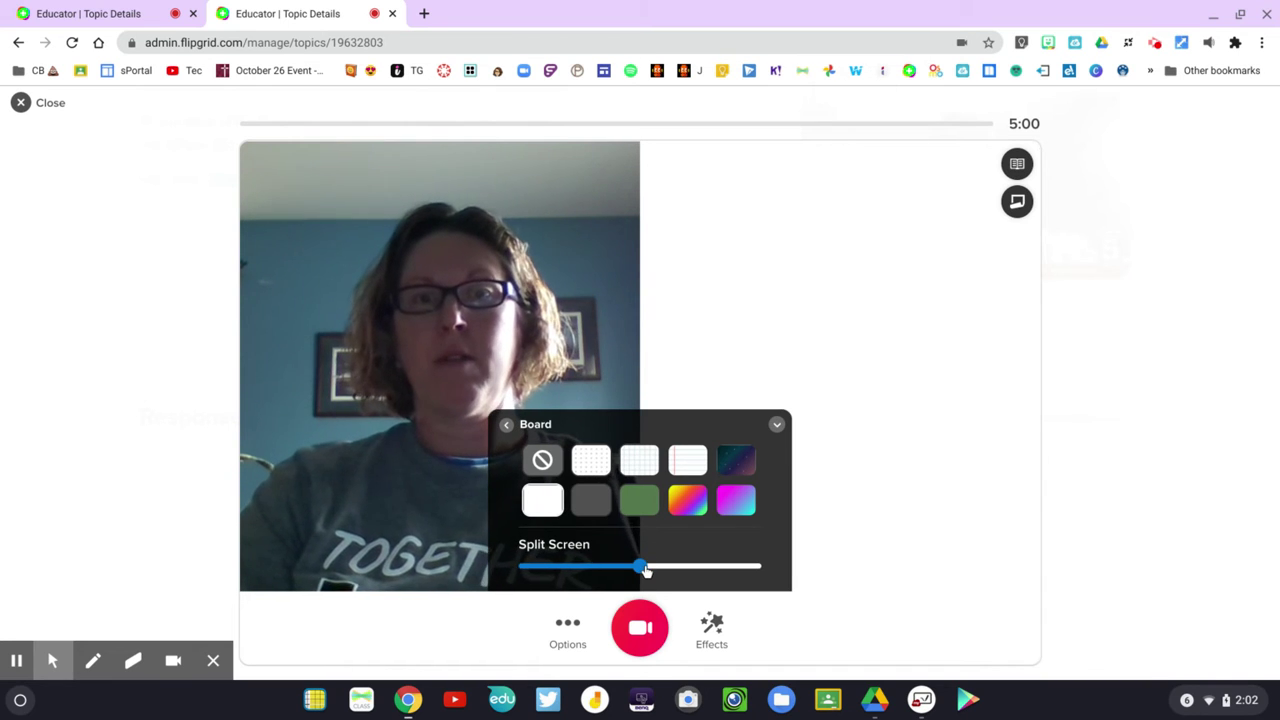
pyautogui.moveTo(645, 569); pyautogui.dragTo(590, 574)
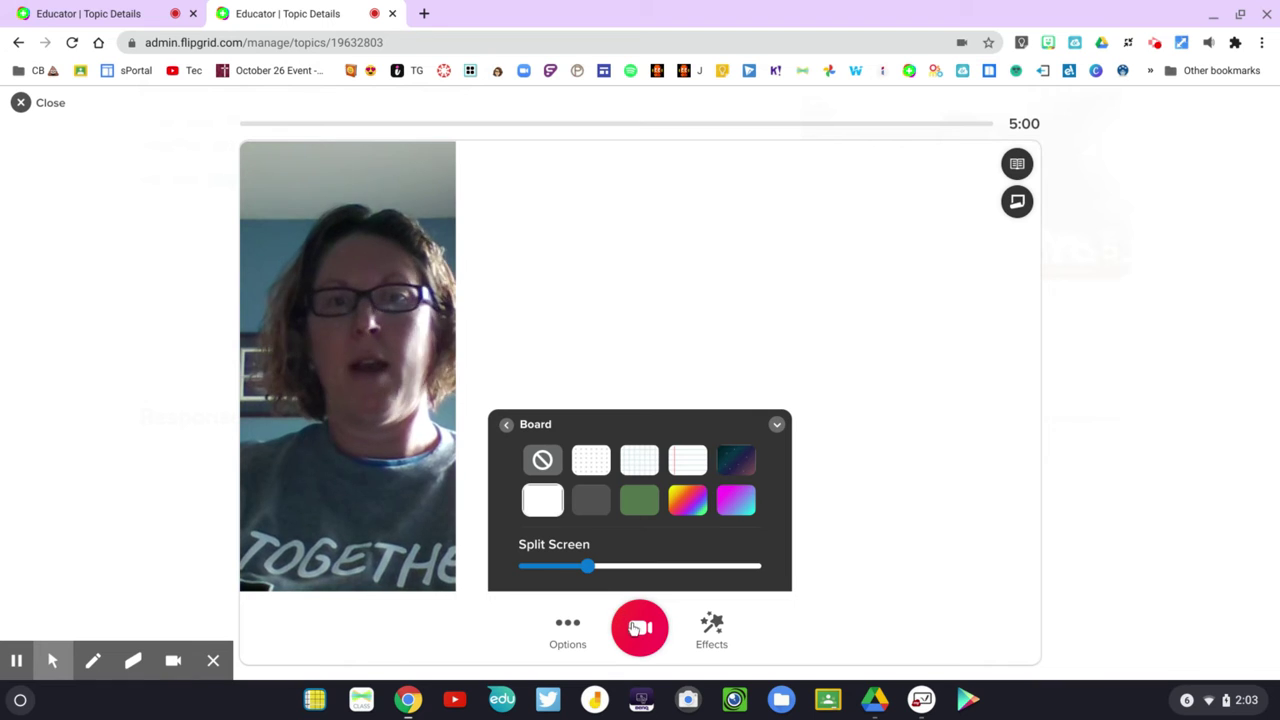
pyautogui.click(775, 426)
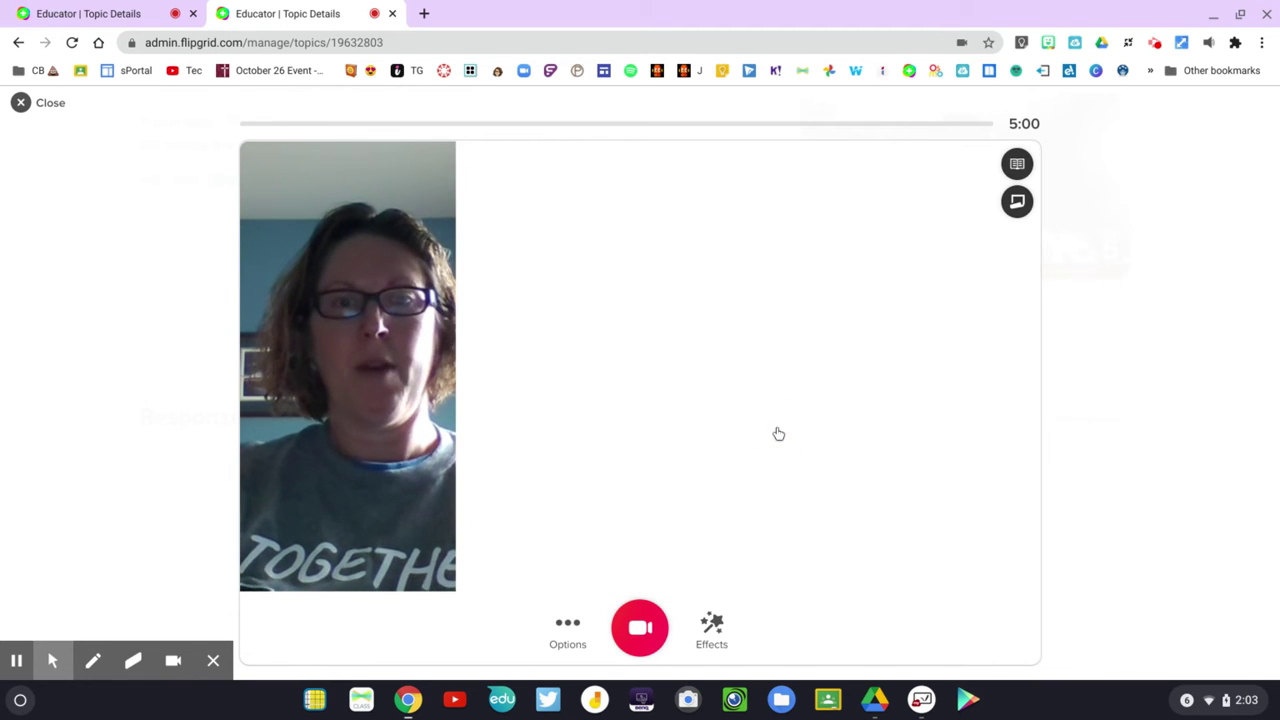
# Add the text "23 + 38" in the Superpower style, then enlarge it and place it at the top of the white board.
pyautogui.click(710, 612)
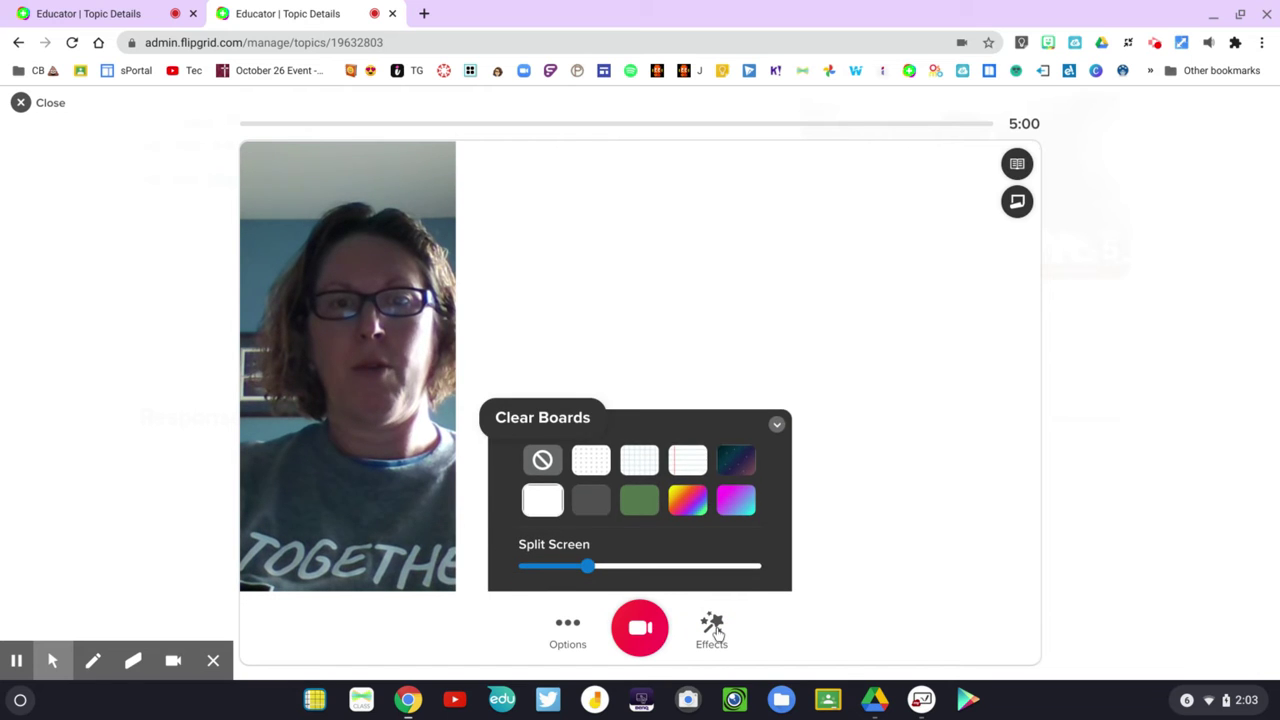
pyautogui.click(716, 632)
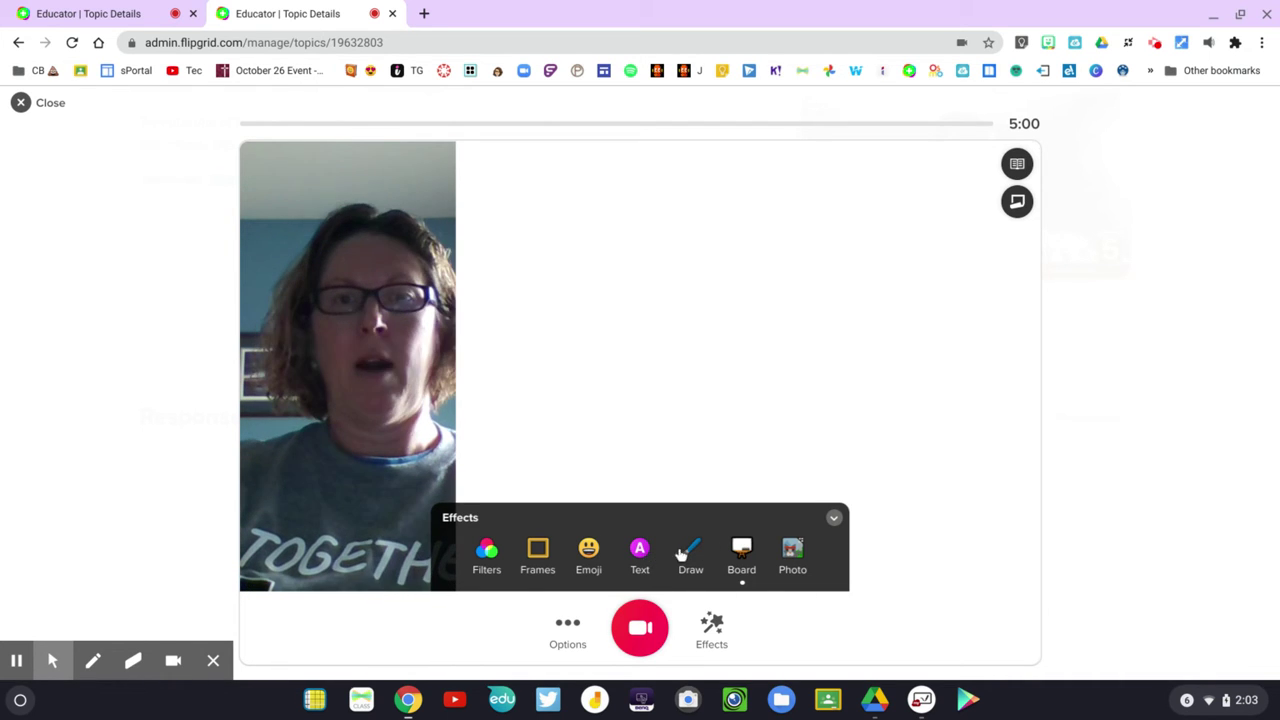
pyautogui.click(641, 550)
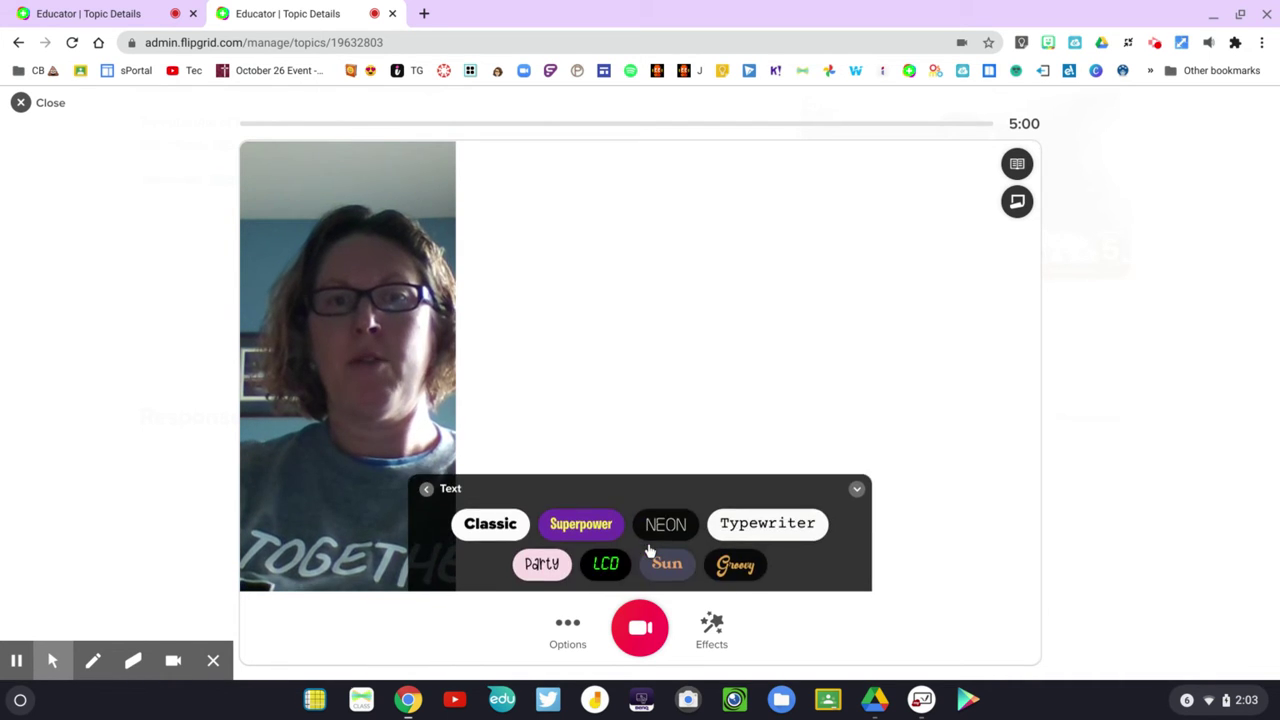
pyautogui.click(568, 527)
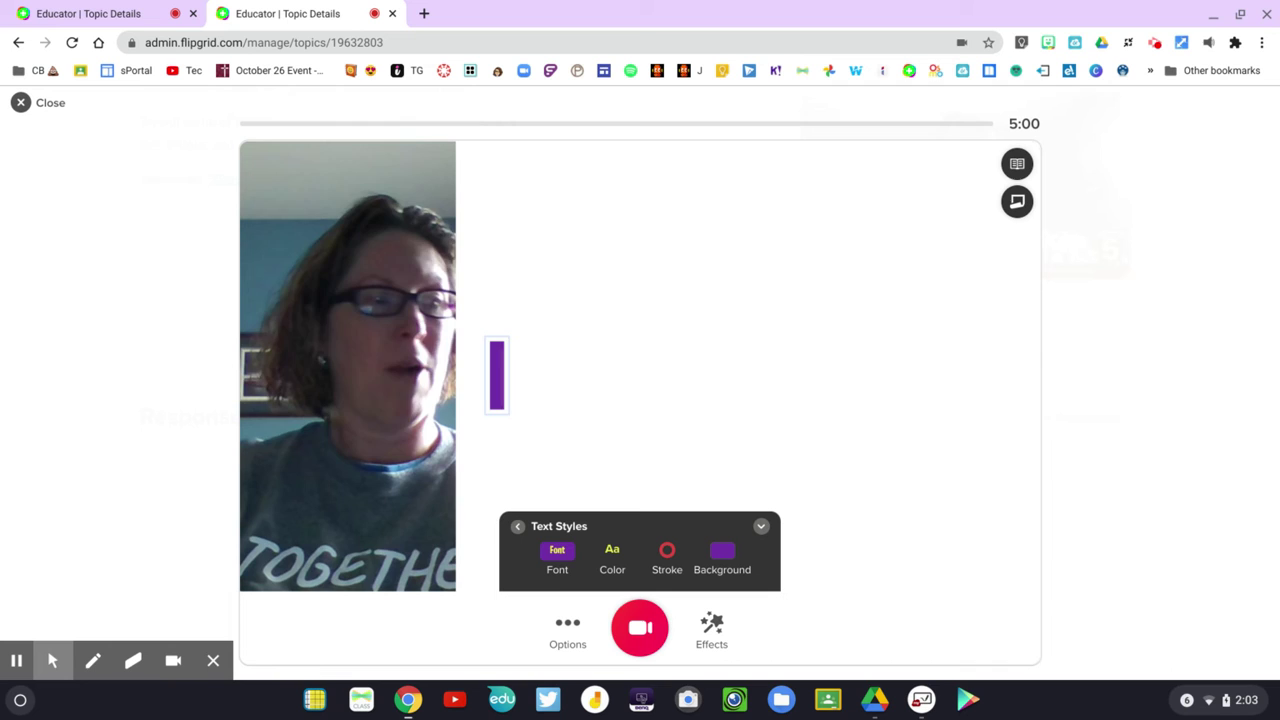
pyautogui.write('23')
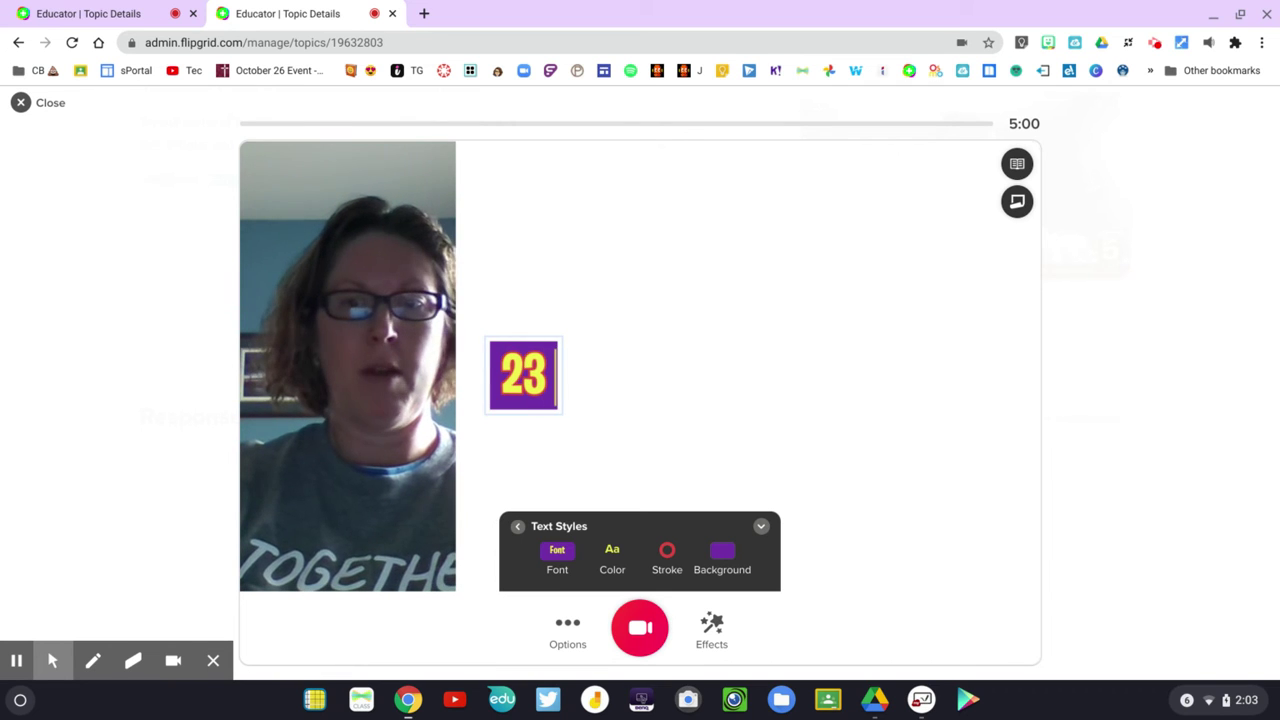
pyautogui.write(' +')
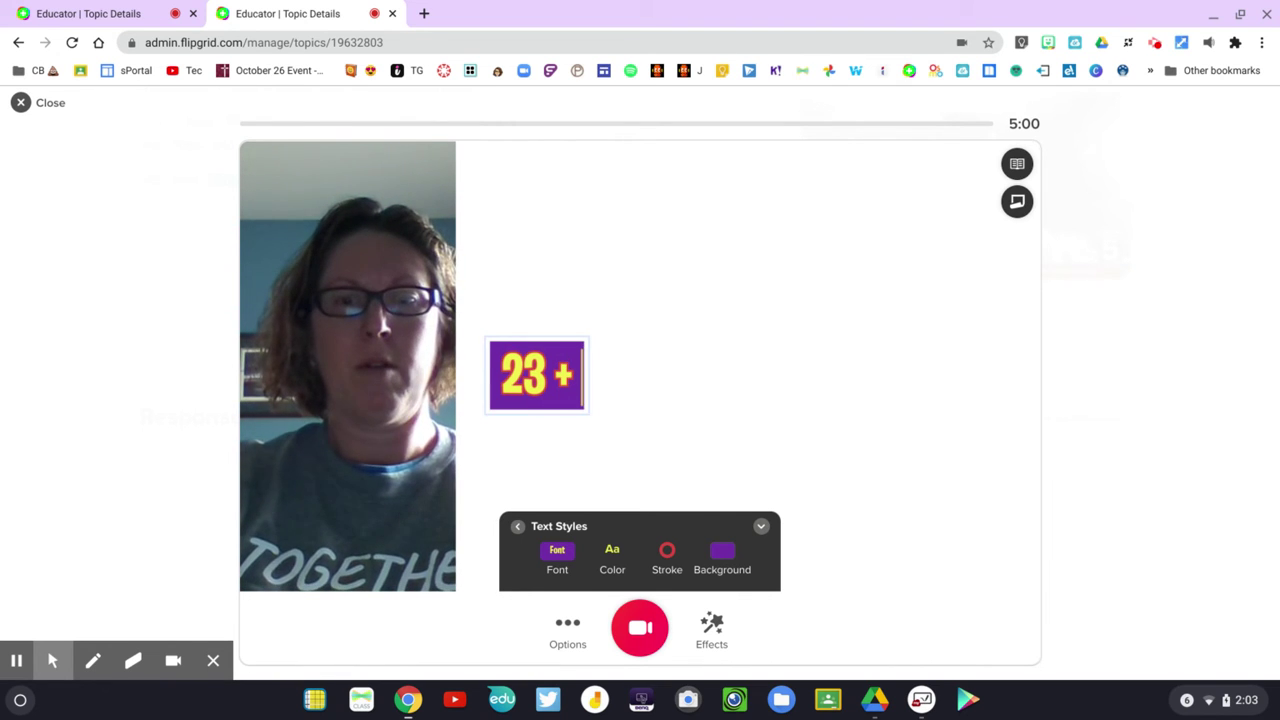
pyautogui.write(' 38')
pyautogui.click(640, 390)
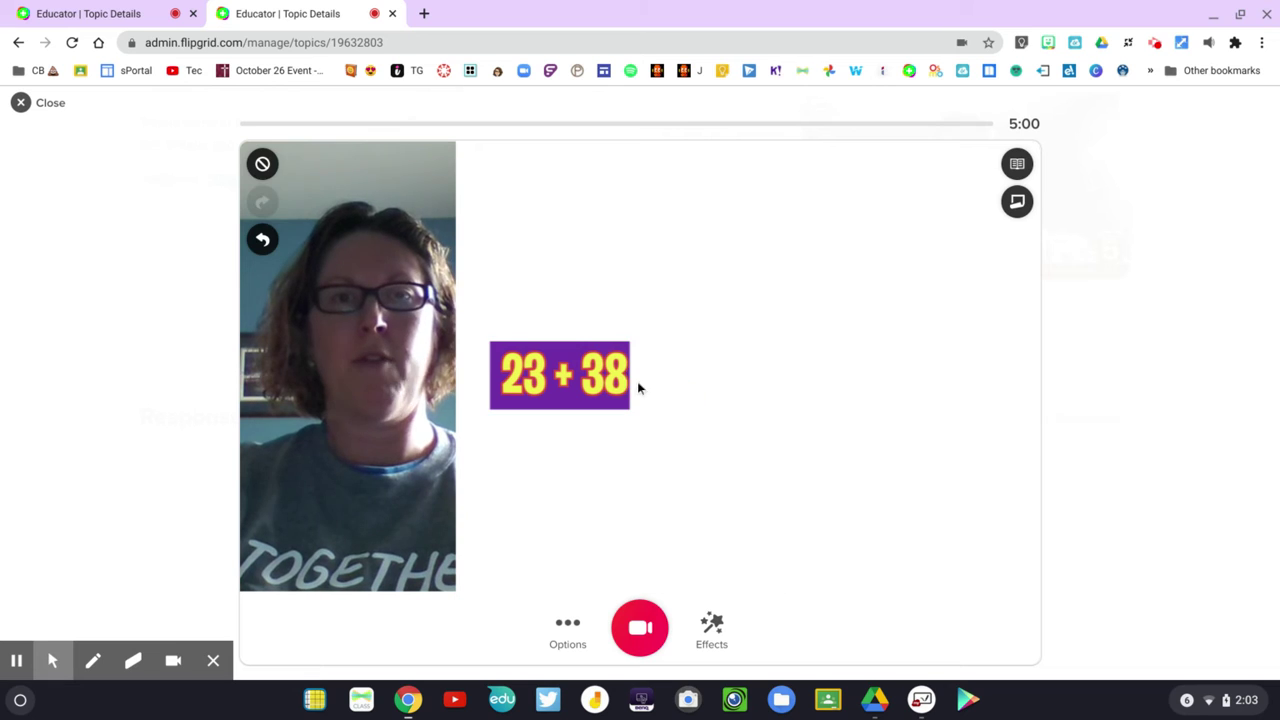
pyautogui.moveTo(606, 378); pyautogui.dragTo(710, 260)
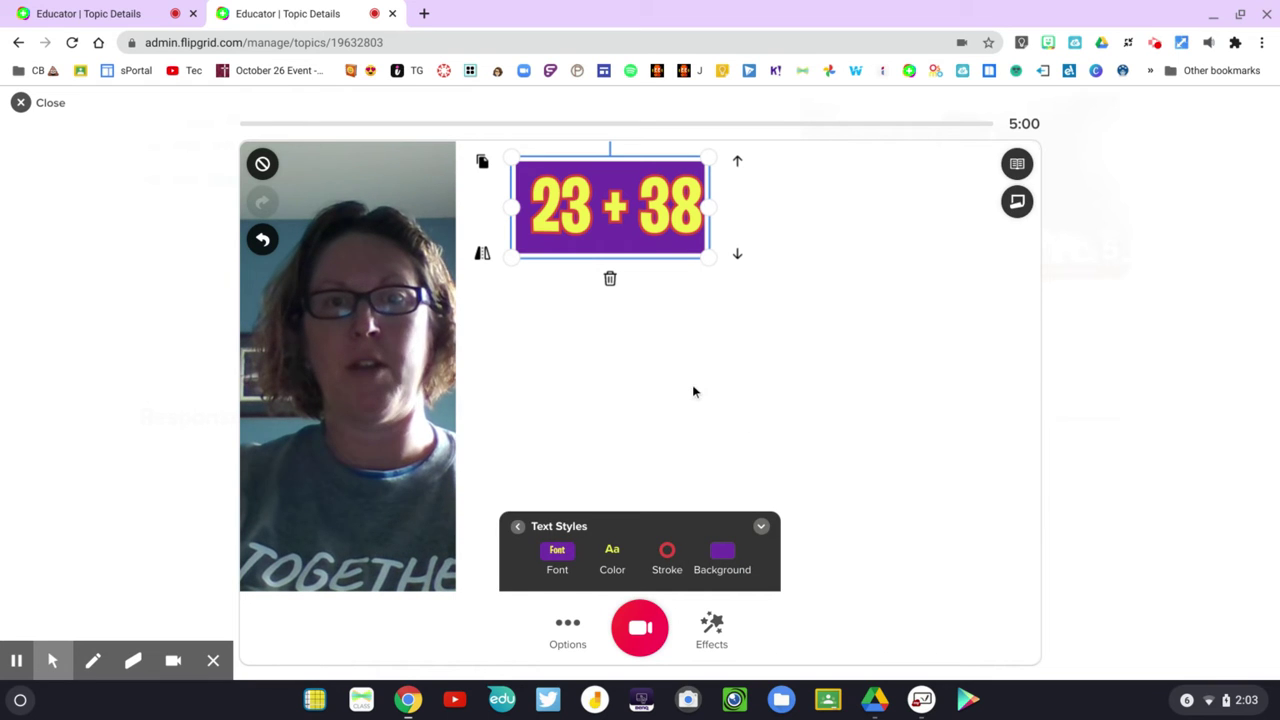
pyautogui.click(761, 526)
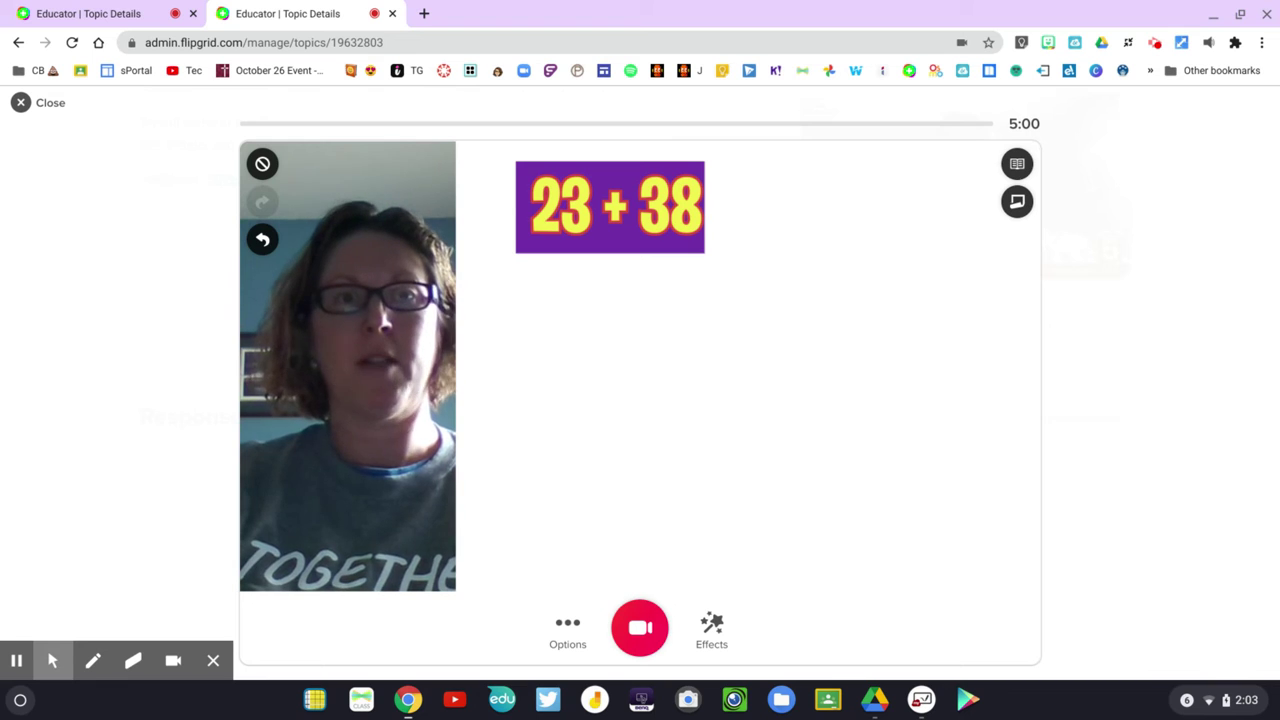
# Record a first video segment of about 12 seconds, then pause the recording.
pyautogui.click(662, 638)
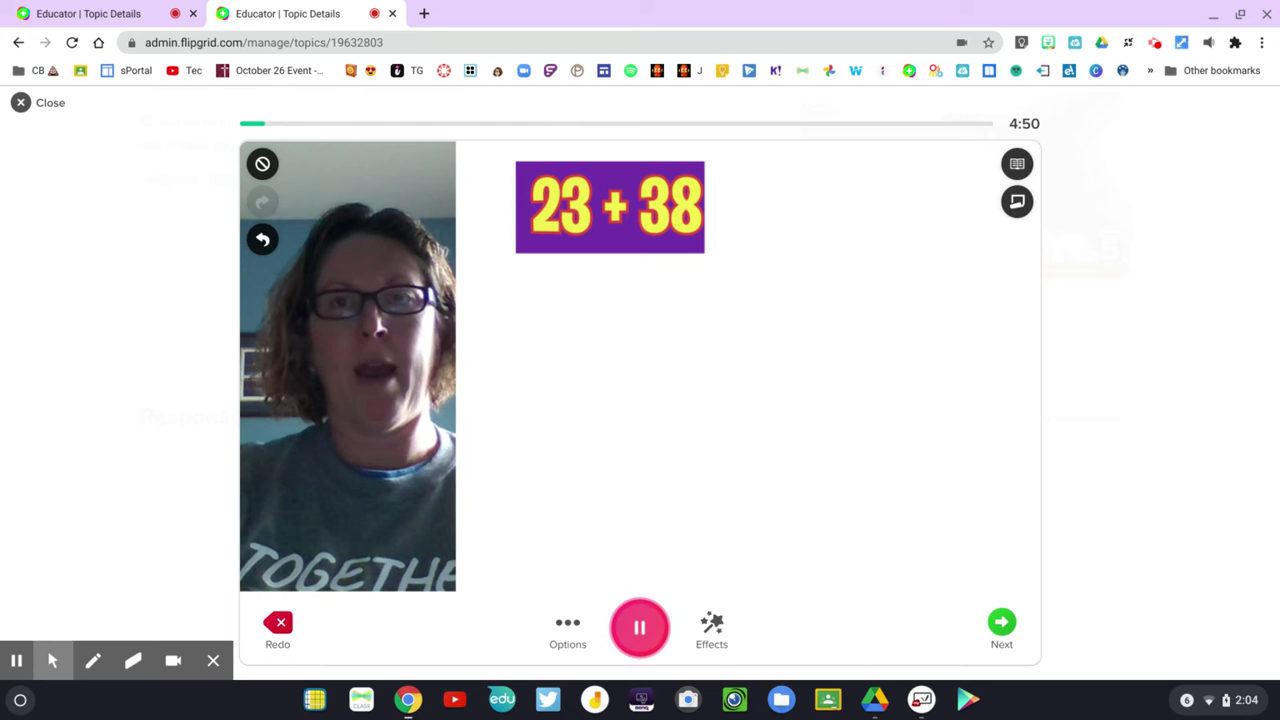
pyautogui.click(638, 634)
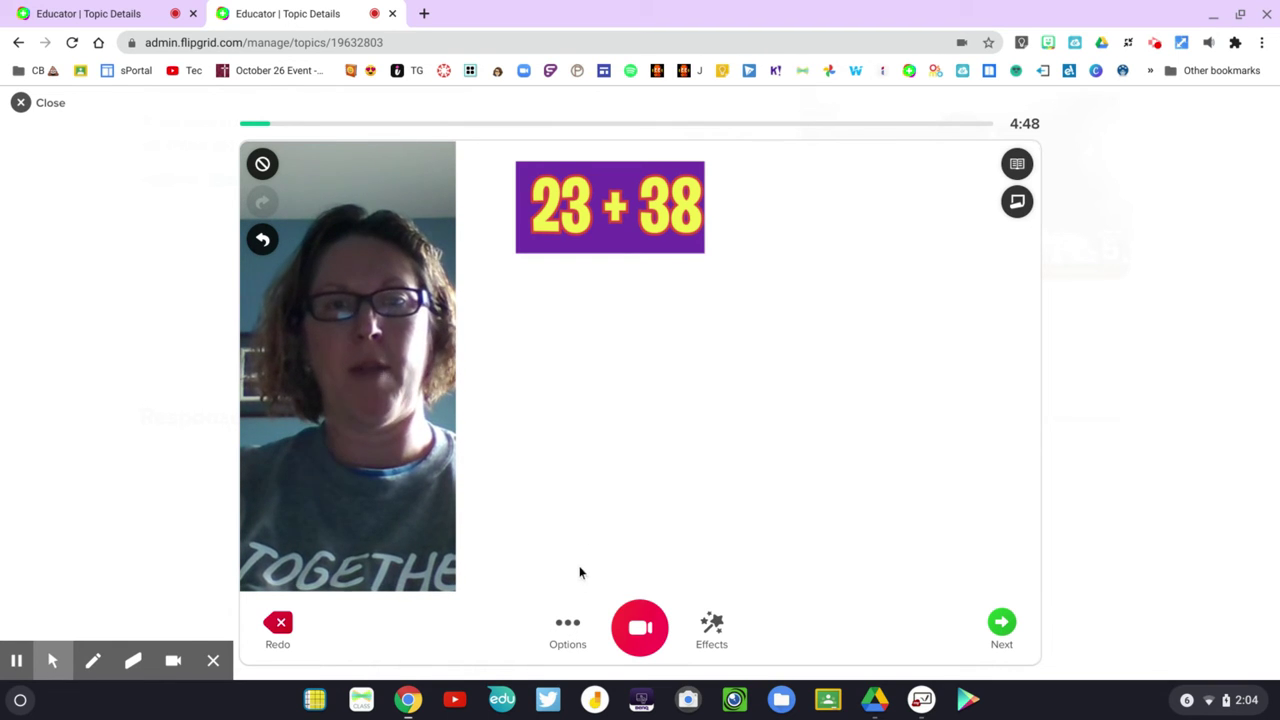
# Handwrite "20 + 30" and "3 + 8" in cyan with the Draw effect, one below the other under the "23 + 38" text.
pyautogui.click(705, 624)
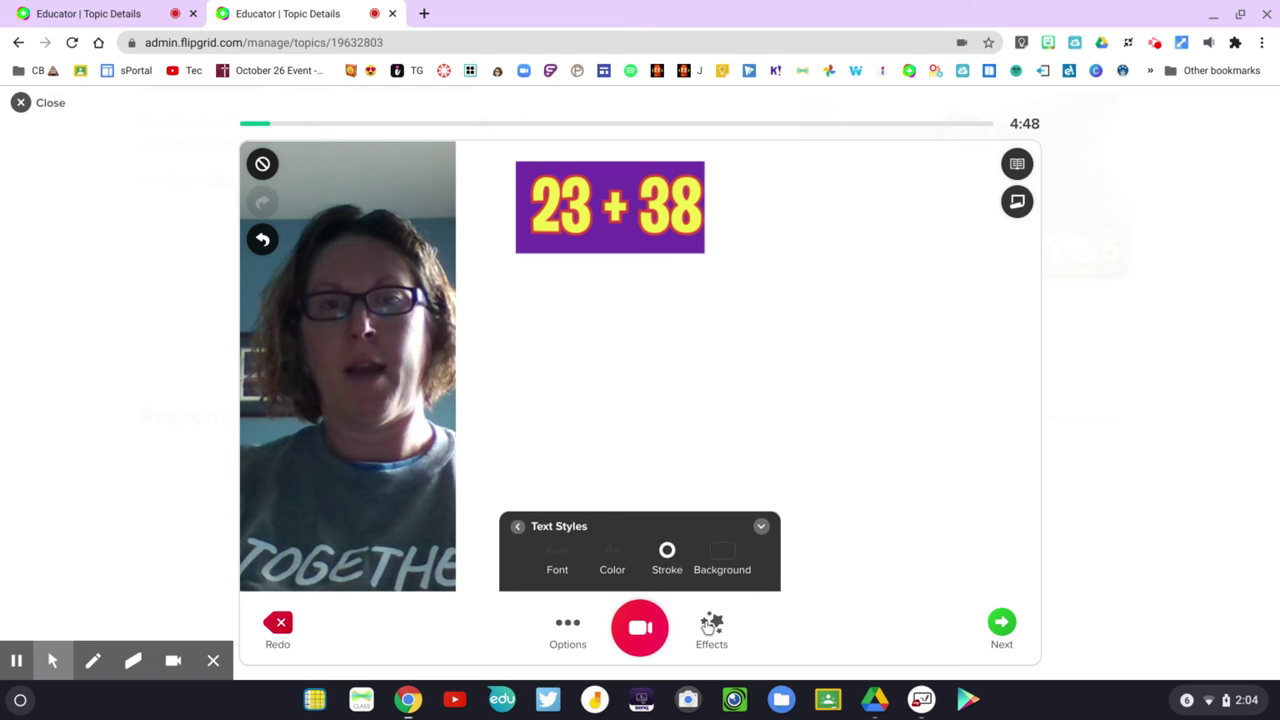
pyautogui.click(707, 626)
pyautogui.click(707, 626)
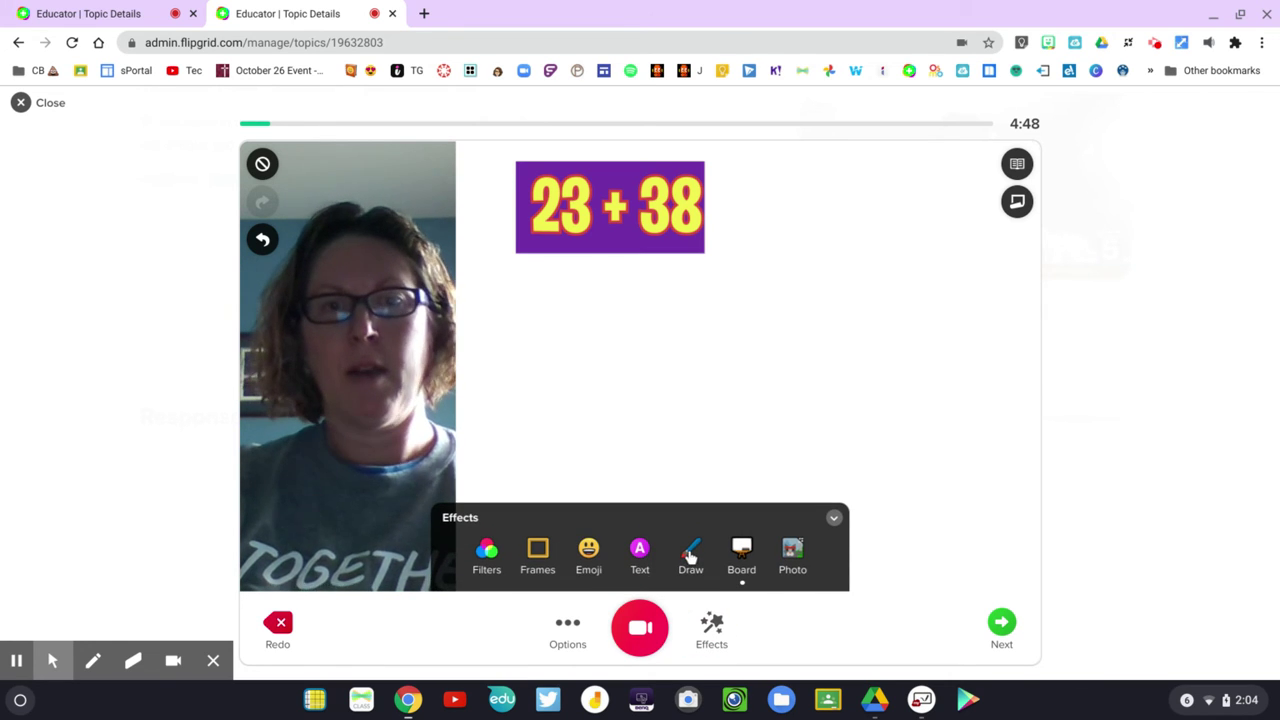
pyautogui.click(690, 555)
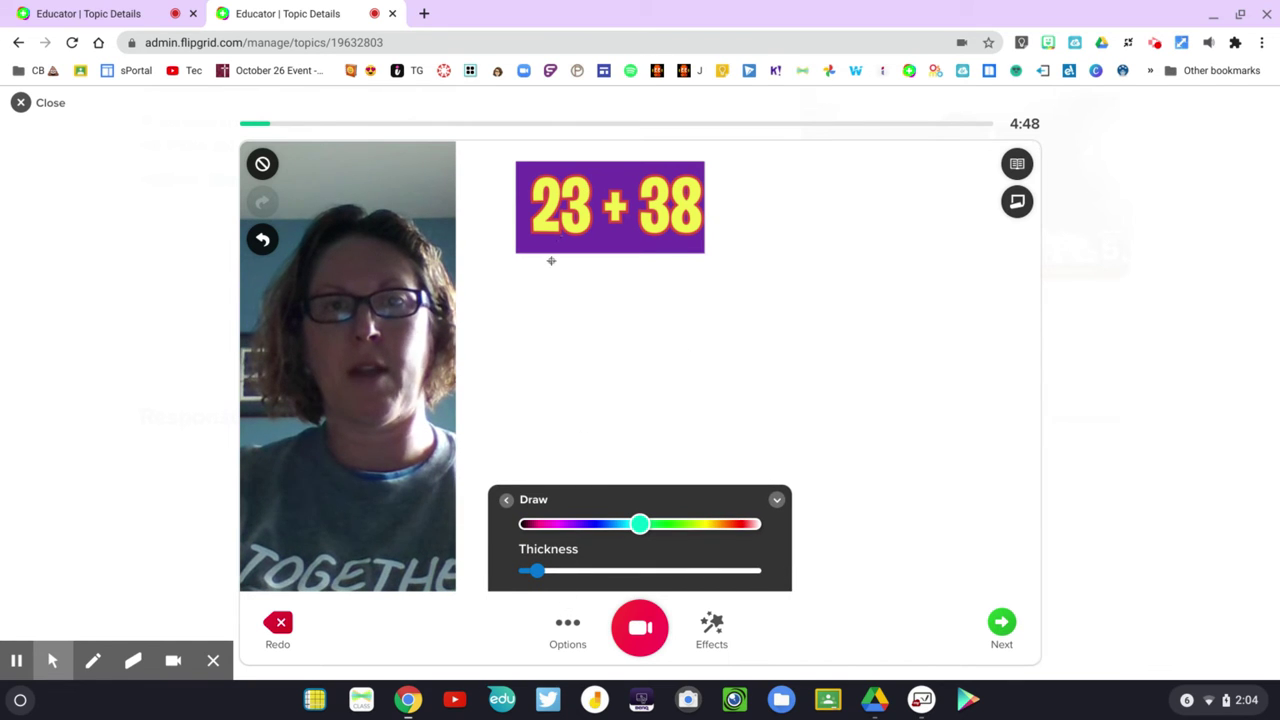
pyautogui.moveTo(538, 281)
pyautogui.mouseDown()
pyautogui.moveTo(557, 280)
pyautogui.moveTo(566, 311)
pyautogui.moveTo(547, 311)
pyautogui.moveTo(569, 314)
pyautogui.moveTo(591, 286)
pyautogui.moveTo(585, 311)
pyautogui.moveTo(591, 289)
pyautogui.moveTo(634, 297)
pyautogui.moveTo(633, 322)
pyautogui.mouseUp()
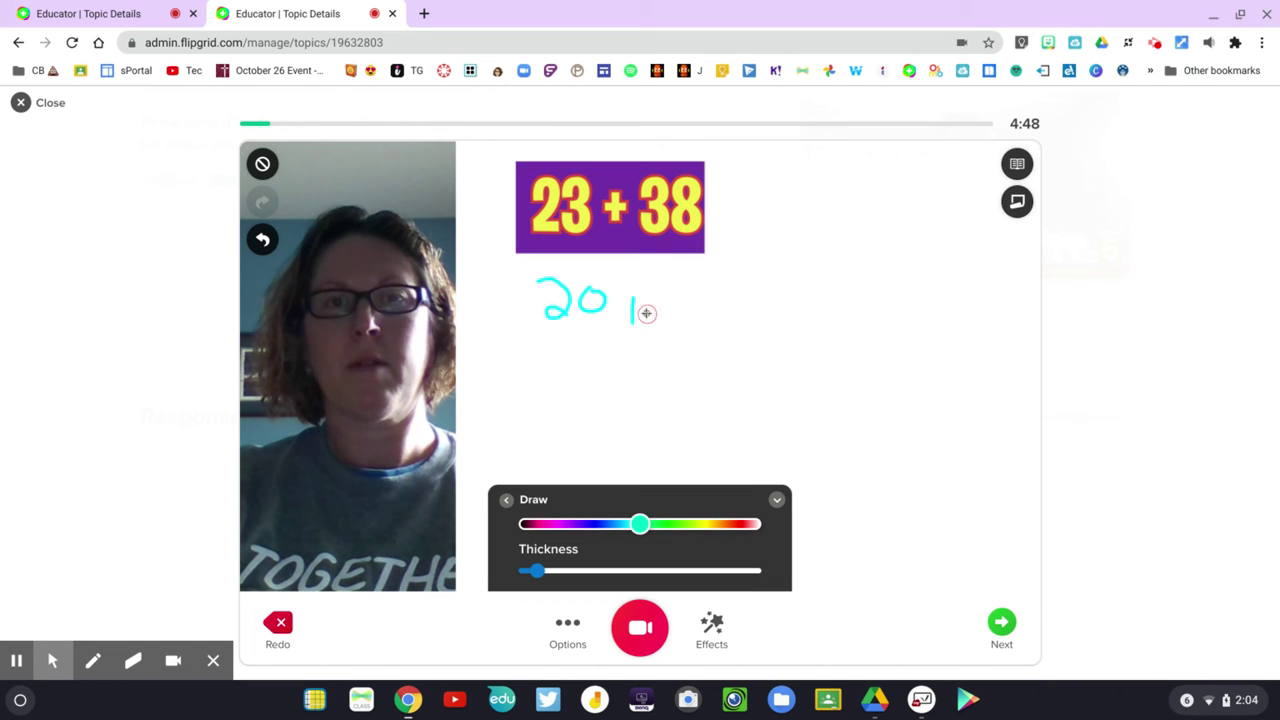
pyautogui.moveTo(624, 310)
pyautogui.mouseDown()
pyautogui.moveTo(686, 288)
pyautogui.moveTo(673, 318)
pyautogui.moveTo(723, 308)
pyautogui.moveTo(713, 291)
pyautogui.mouseUp()
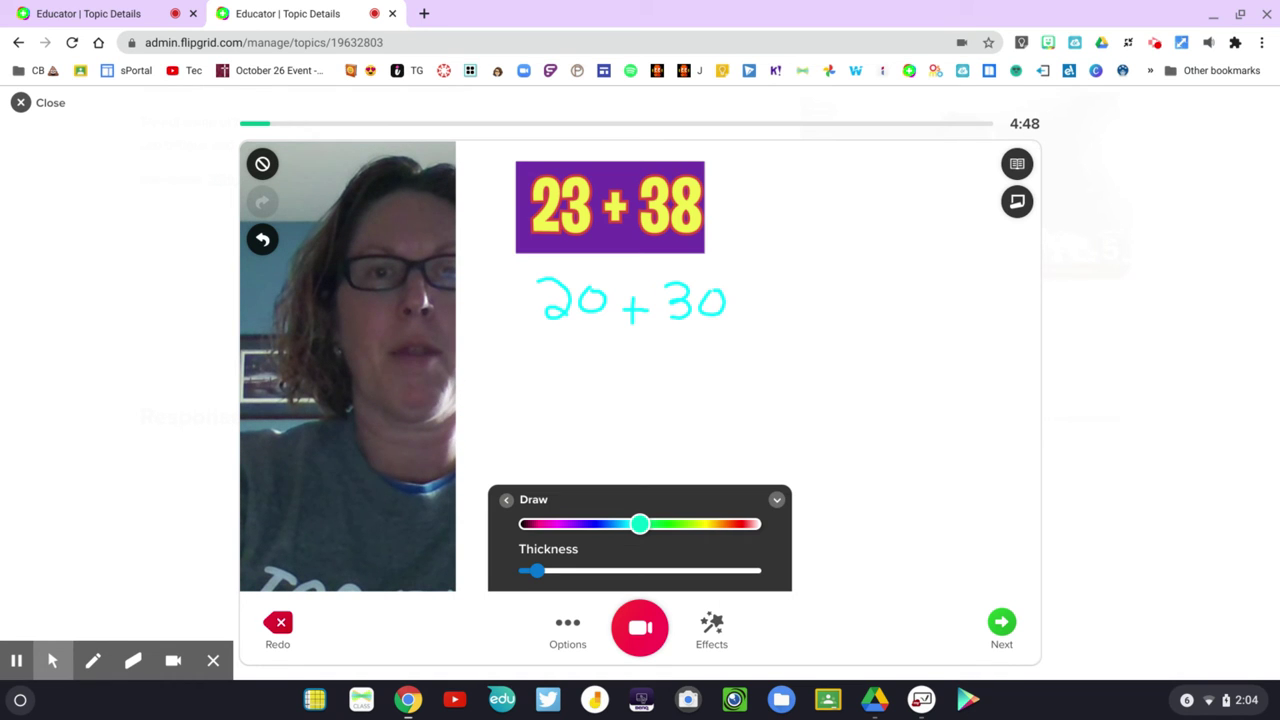
pyautogui.moveTo(588, 352); pyautogui.dragTo(601, 388)
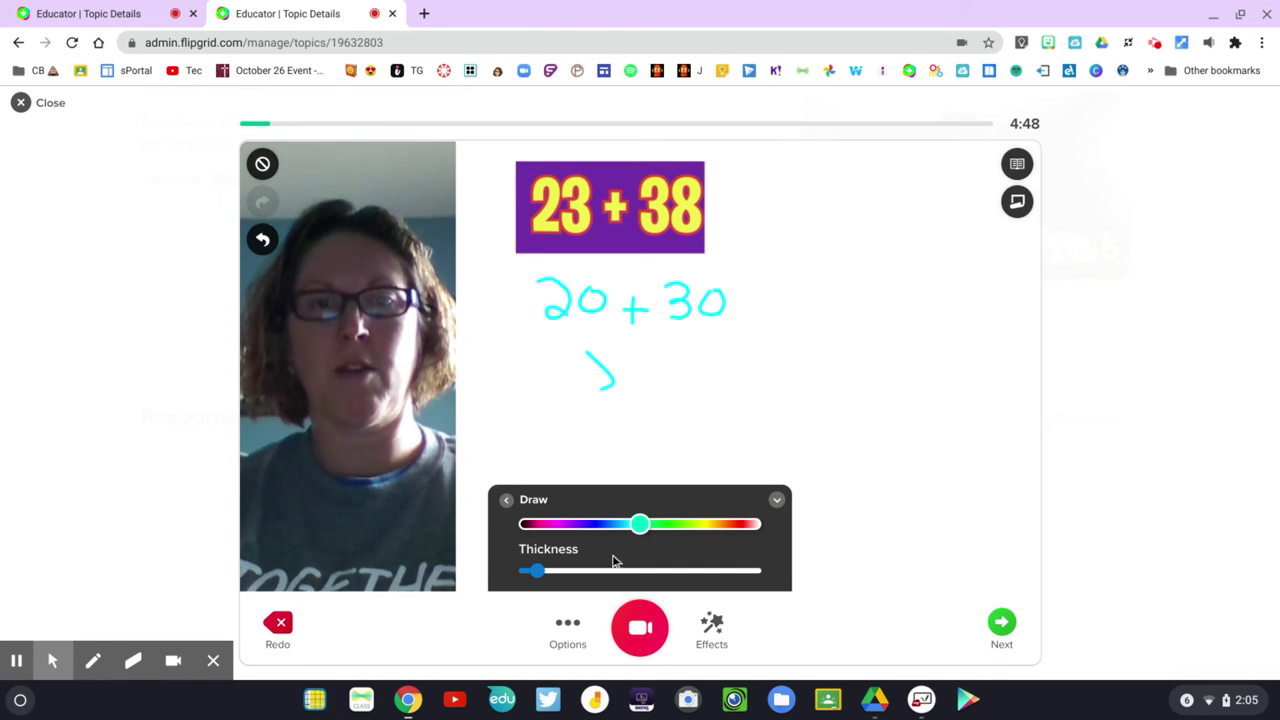
pyautogui.moveTo(588, 368)
pyautogui.mouseDown()
pyautogui.moveTo(600, 383)
pyautogui.moveTo(582, 410)
pyautogui.moveTo(620, 390)
pyautogui.moveTo(619, 408)
pyautogui.moveTo(643, 380)
pyautogui.moveTo(663, 409)
pyautogui.moveTo(664, 381)
pyautogui.mouseUp()
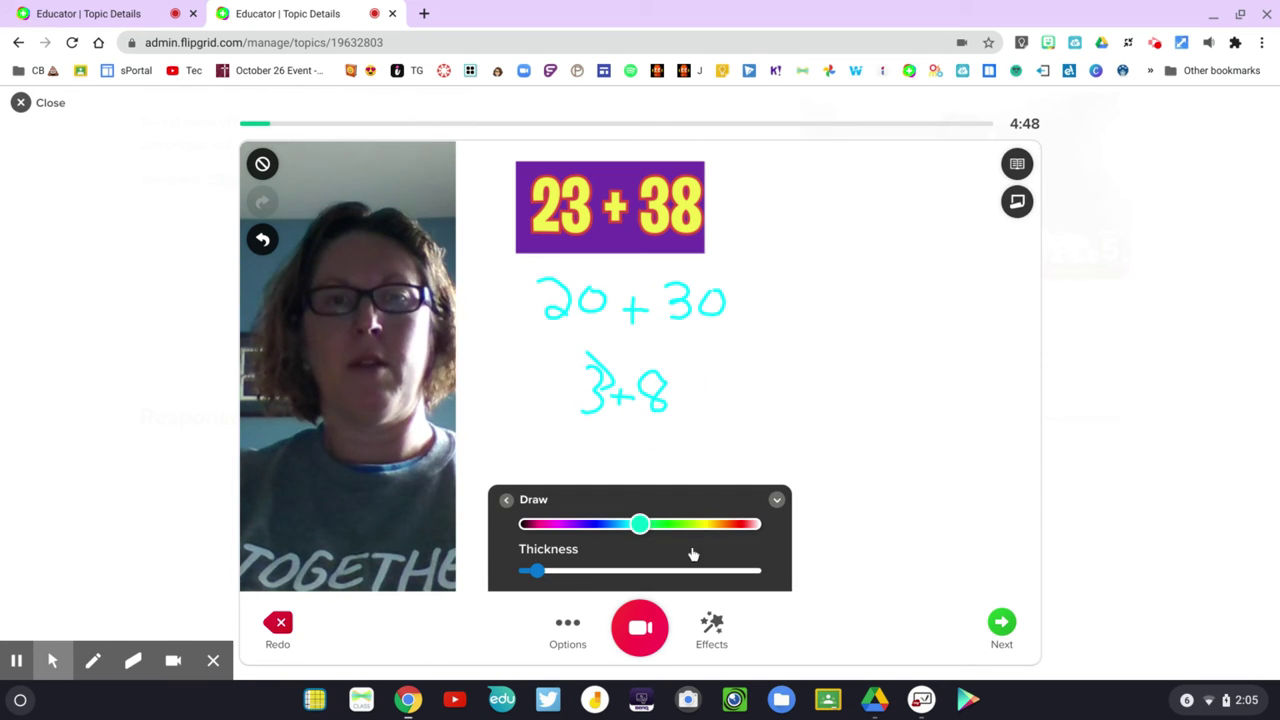
# Record a second video segment of about 8 seconds, then pause the recording.
pyautogui.click(645, 638)
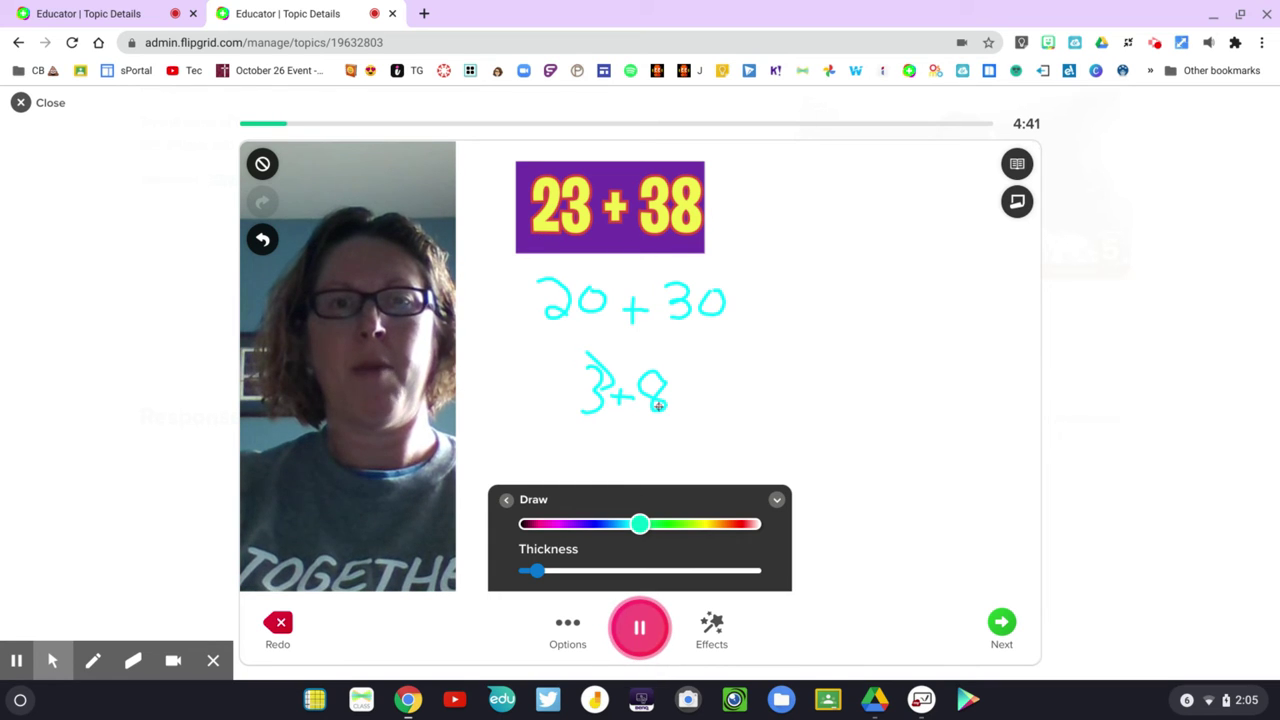
pyautogui.click(637, 628)
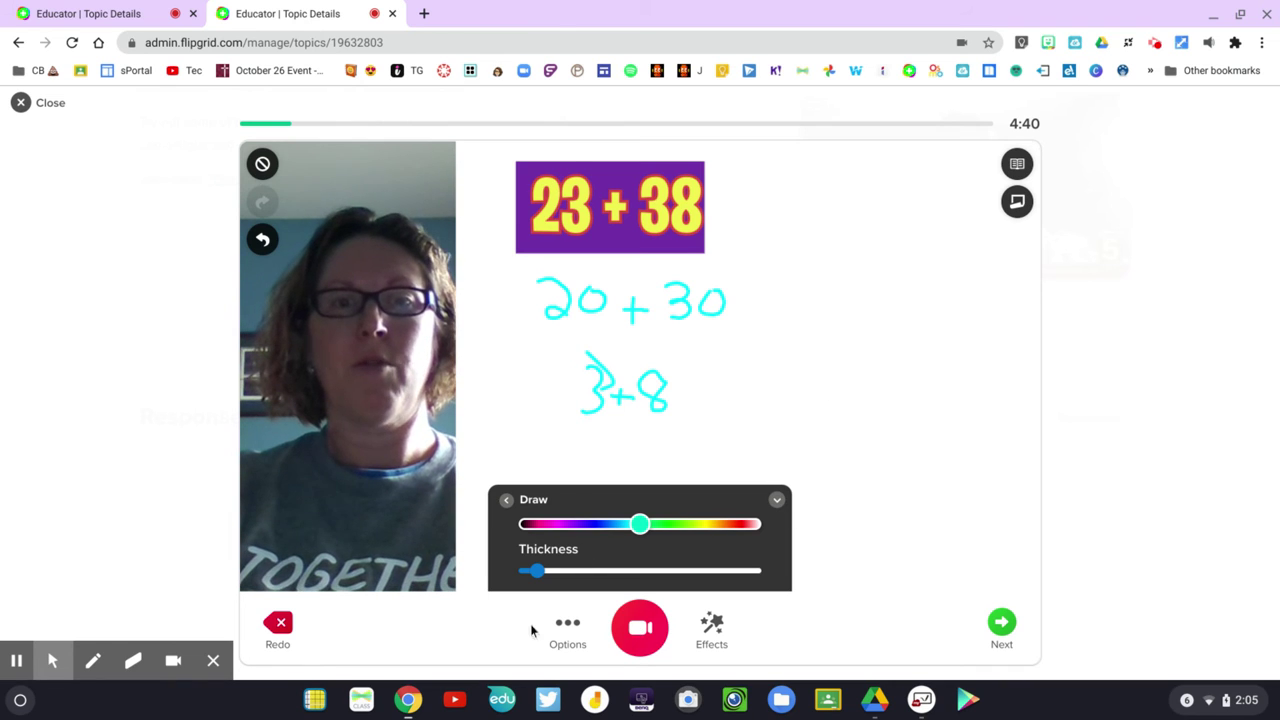
pyautogui.click(567, 630)
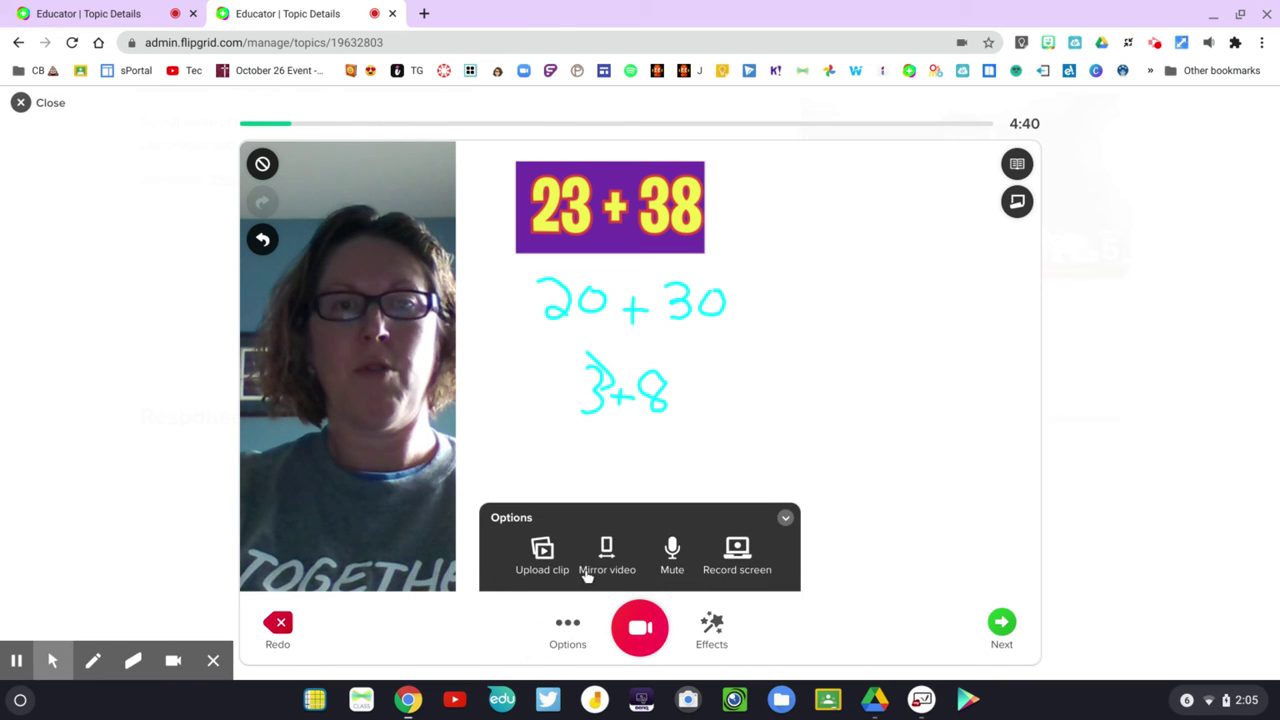
pyautogui.click(585, 622)
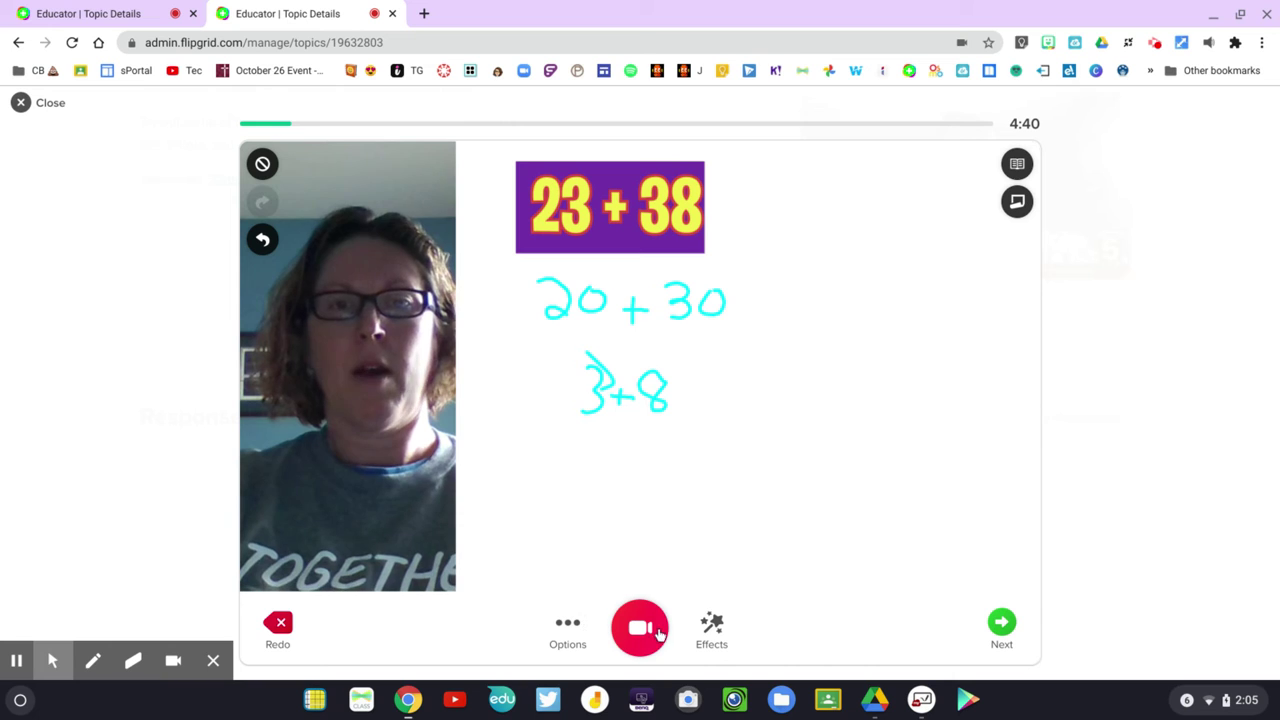
# Insert a text box in the Sun style on the board and leave it empty.
pyautogui.click(713, 627)
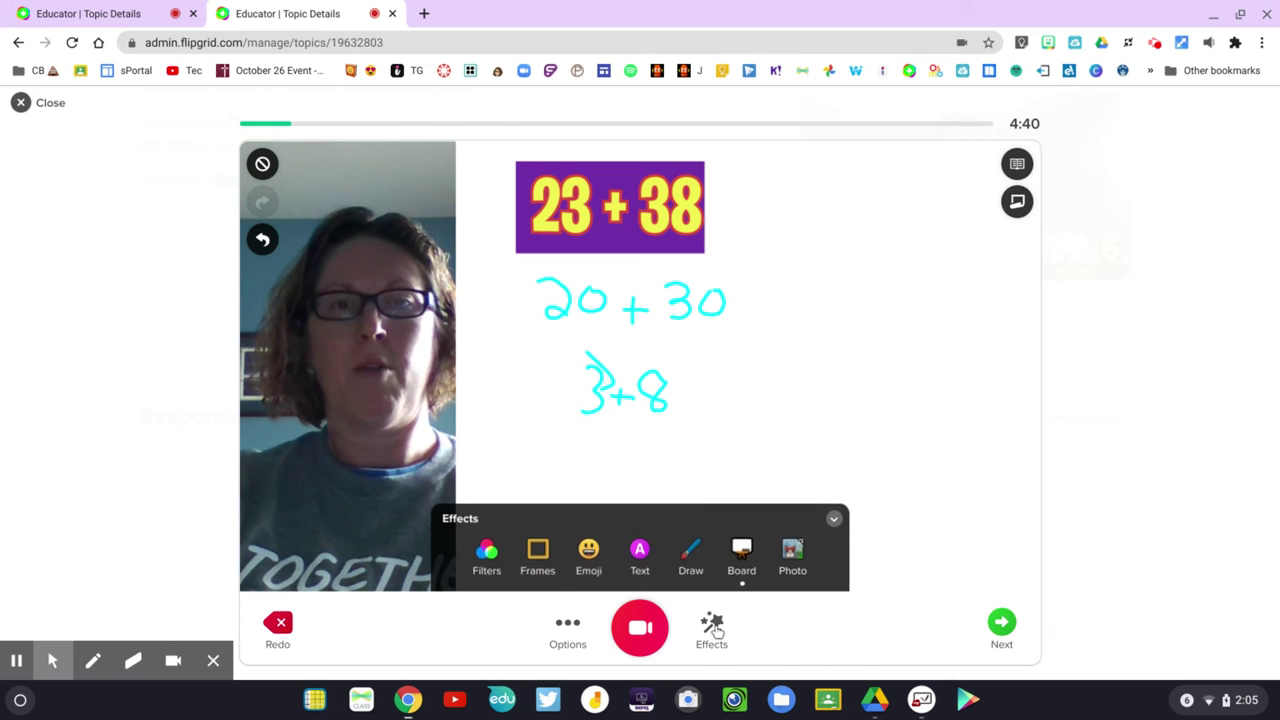
pyautogui.click(640, 548)
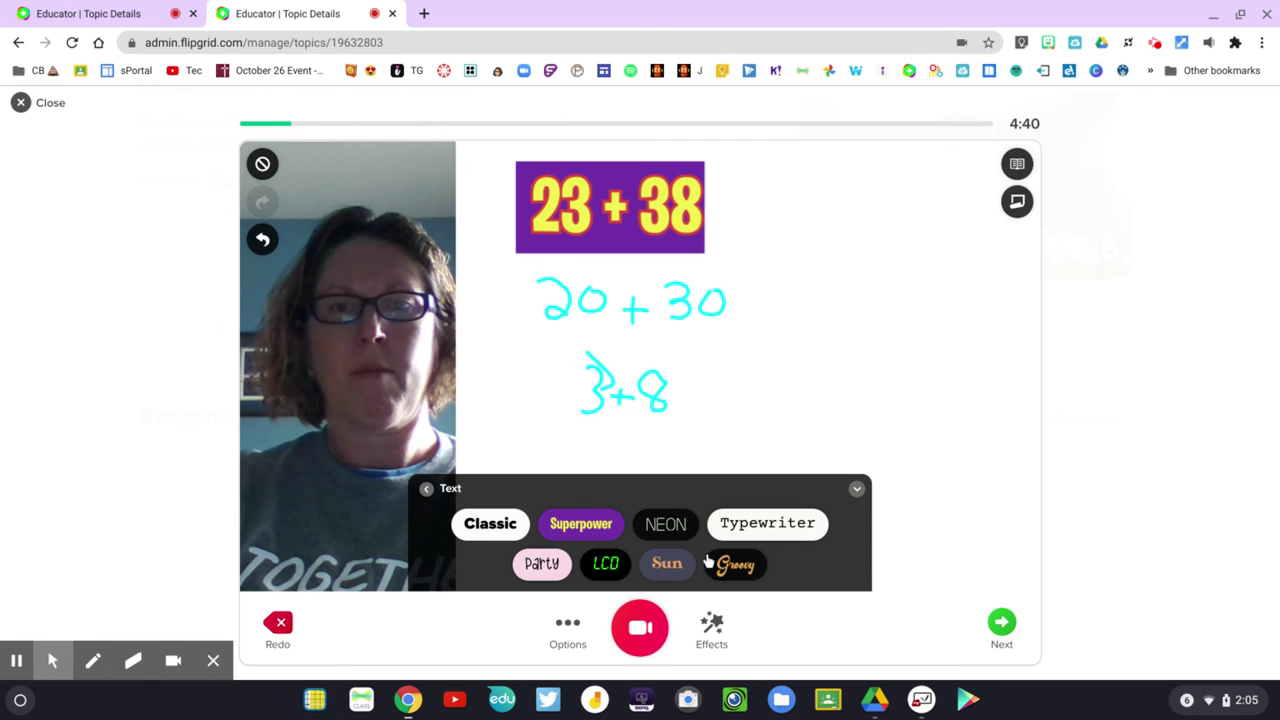
pyautogui.click(664, 564)
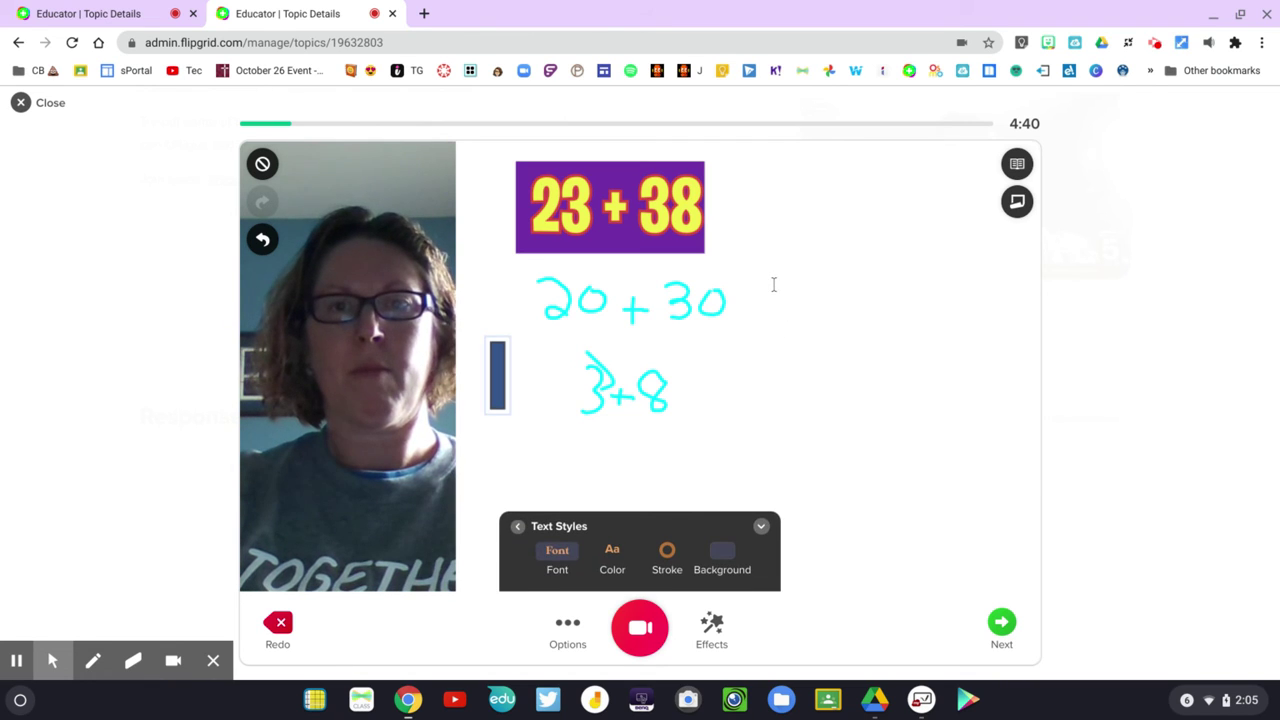
pyautogui.click(773, 285)
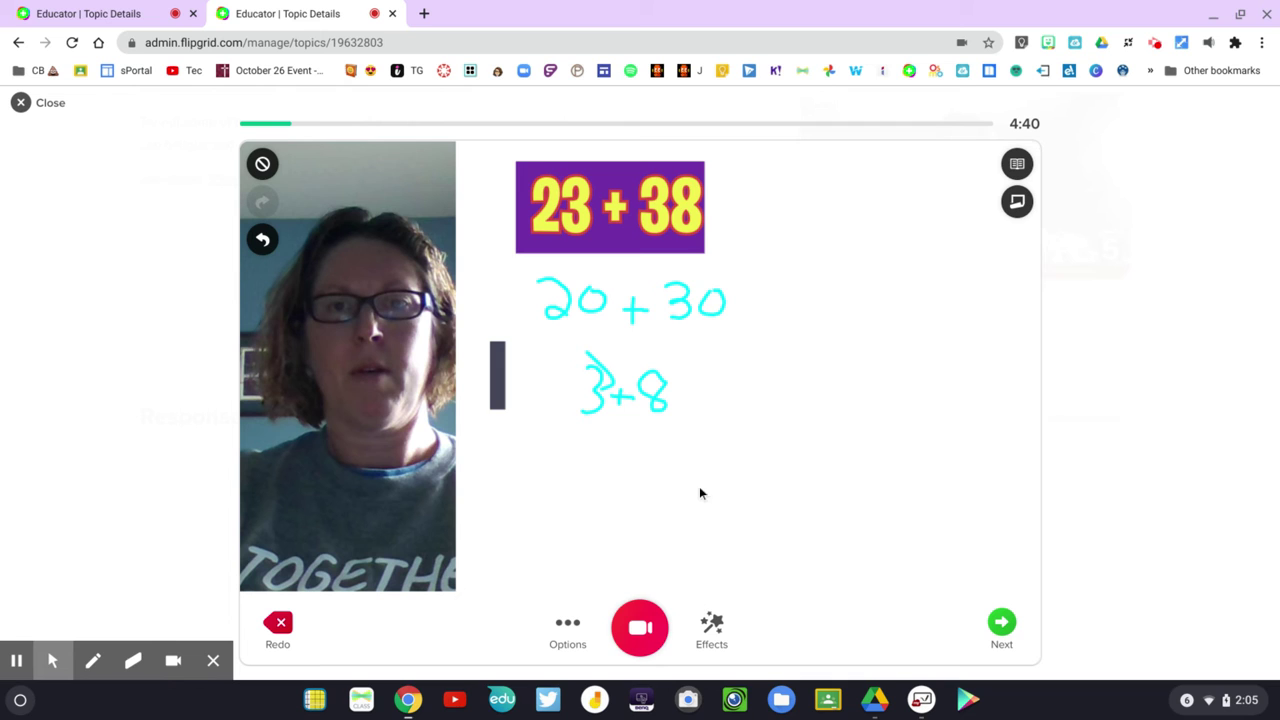
# Add the text "50" in the Classic style and place it beside the handwritten "20 + 30".
pyautogui.click(710, 638)
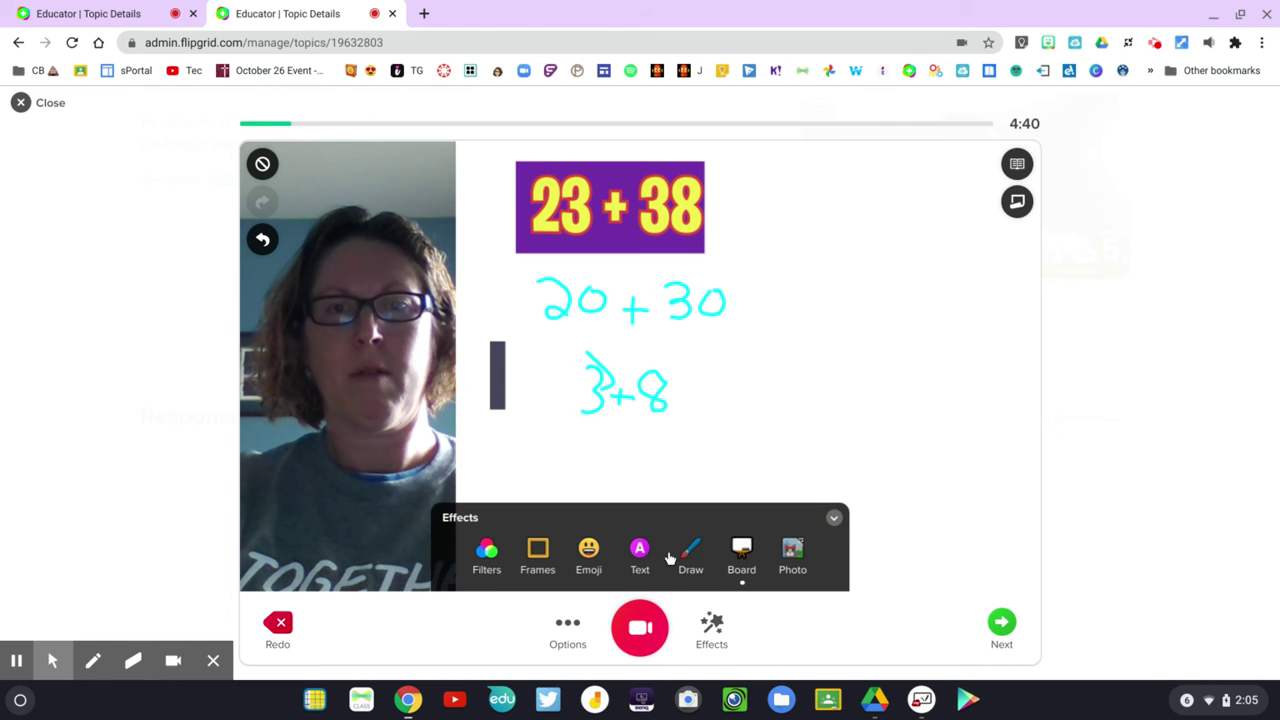
pyautogui.click(639, 555)
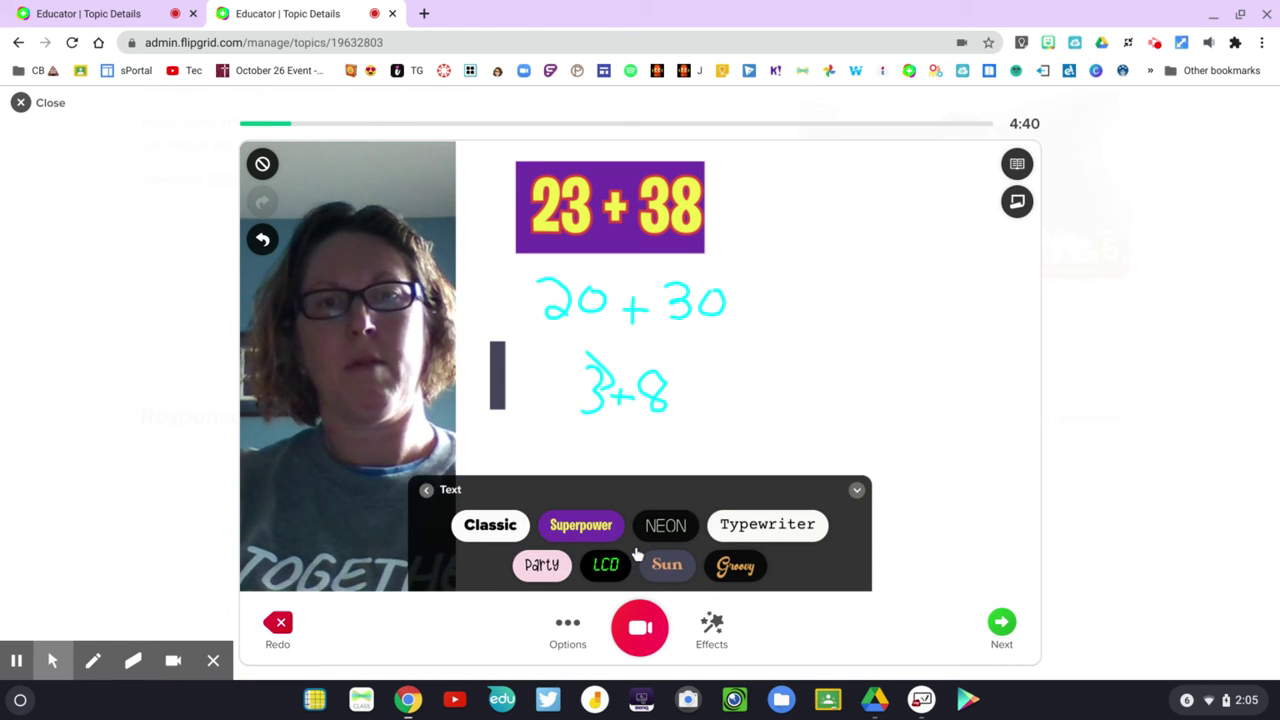
pyautogui.click(640, 470)
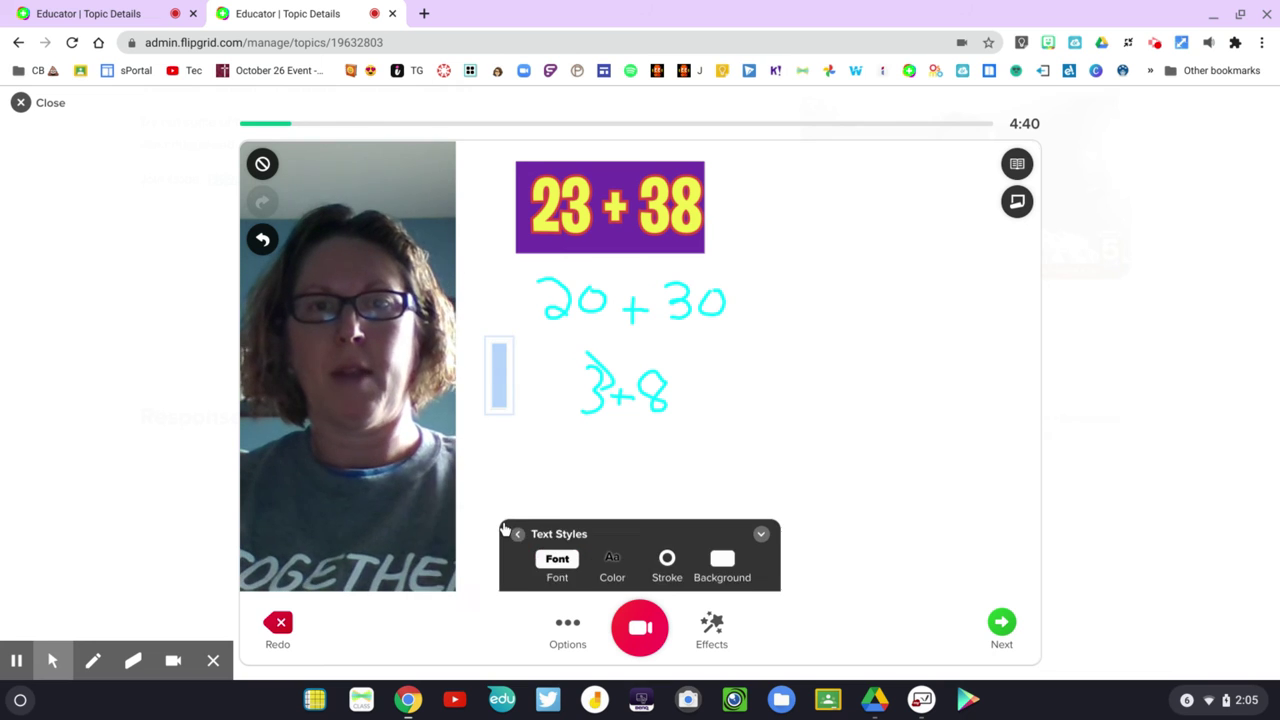
pyautogui.click(503, 379)
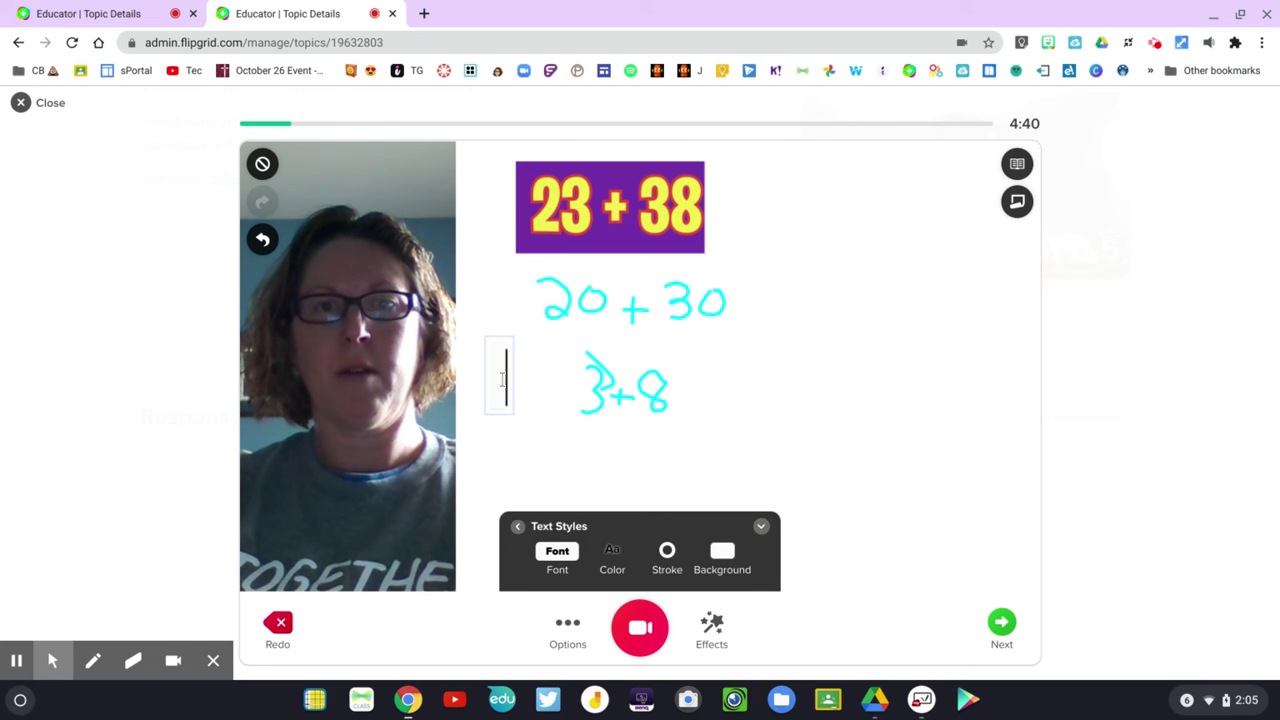
pyautogui.write('50')
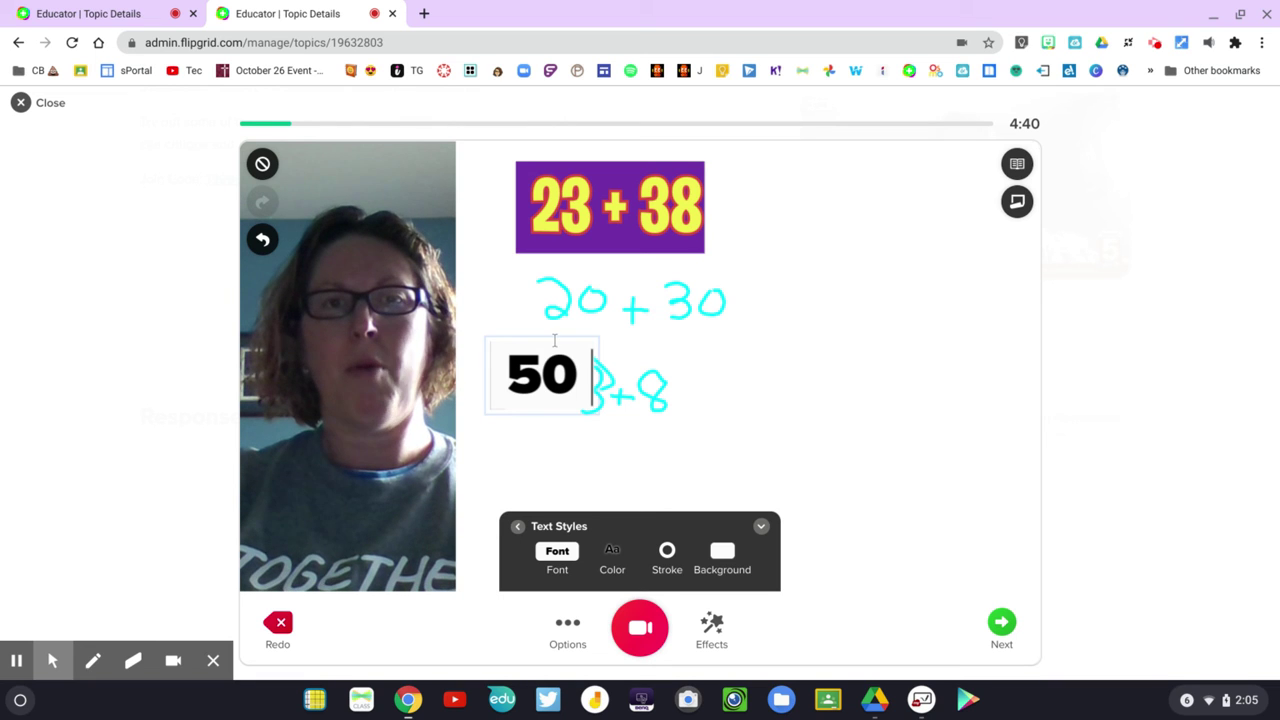
pyautogui.click(531, 476)
pyautogui.moveTo(545, 372); pyautogui.dragTo(843, 295)
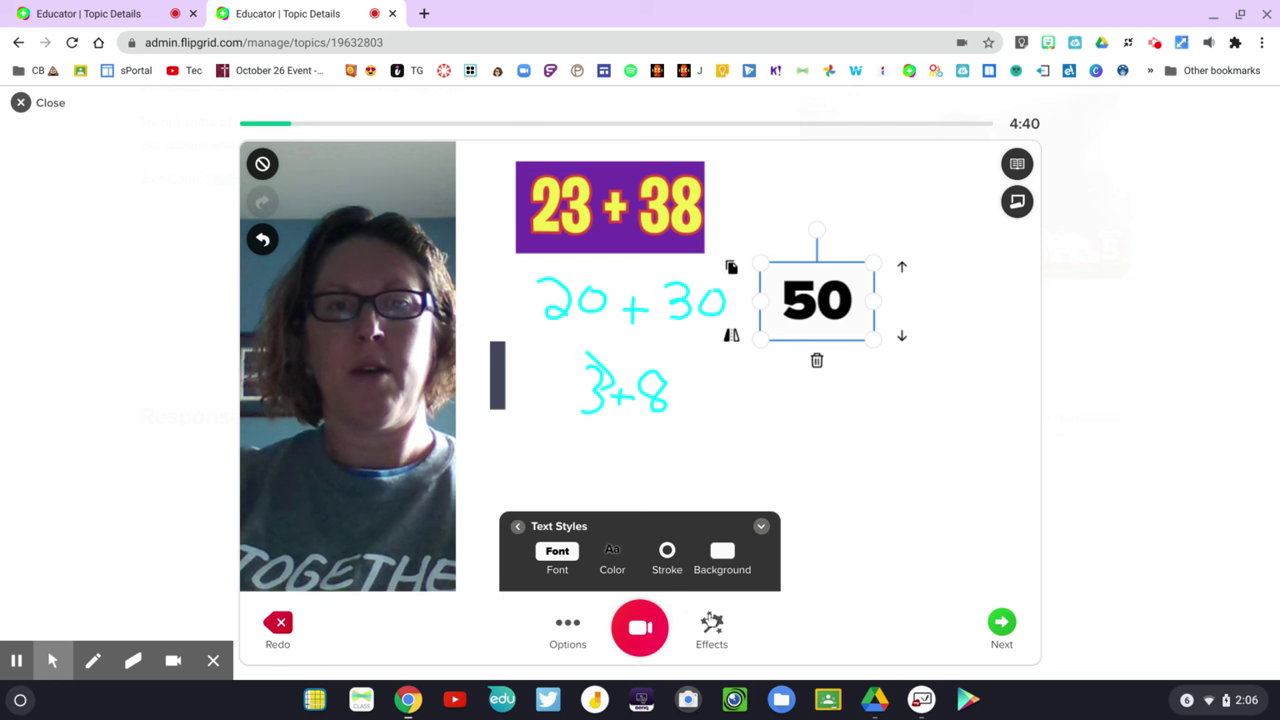
# Add the text "11" in the Classic style and place it beside the handwritten "3 + 8", directly below the "50".
pyautogui.click(711, 622)
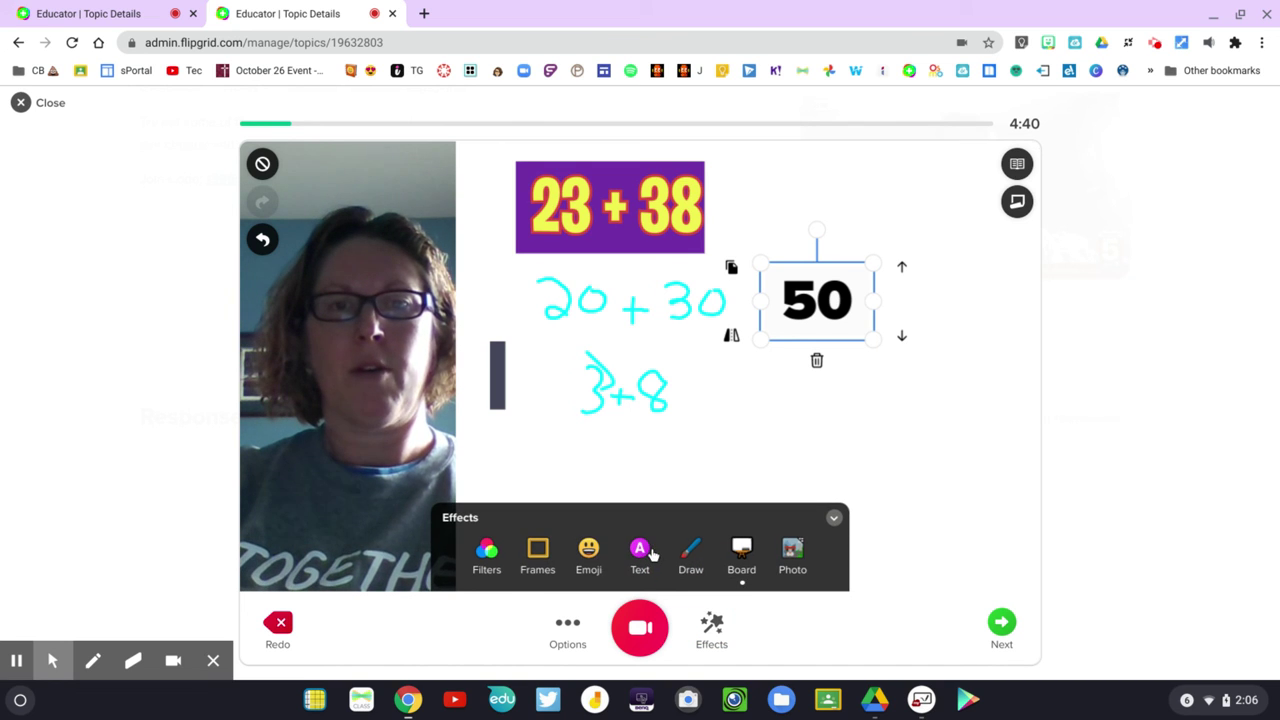
pyautogui.click(642, 552)
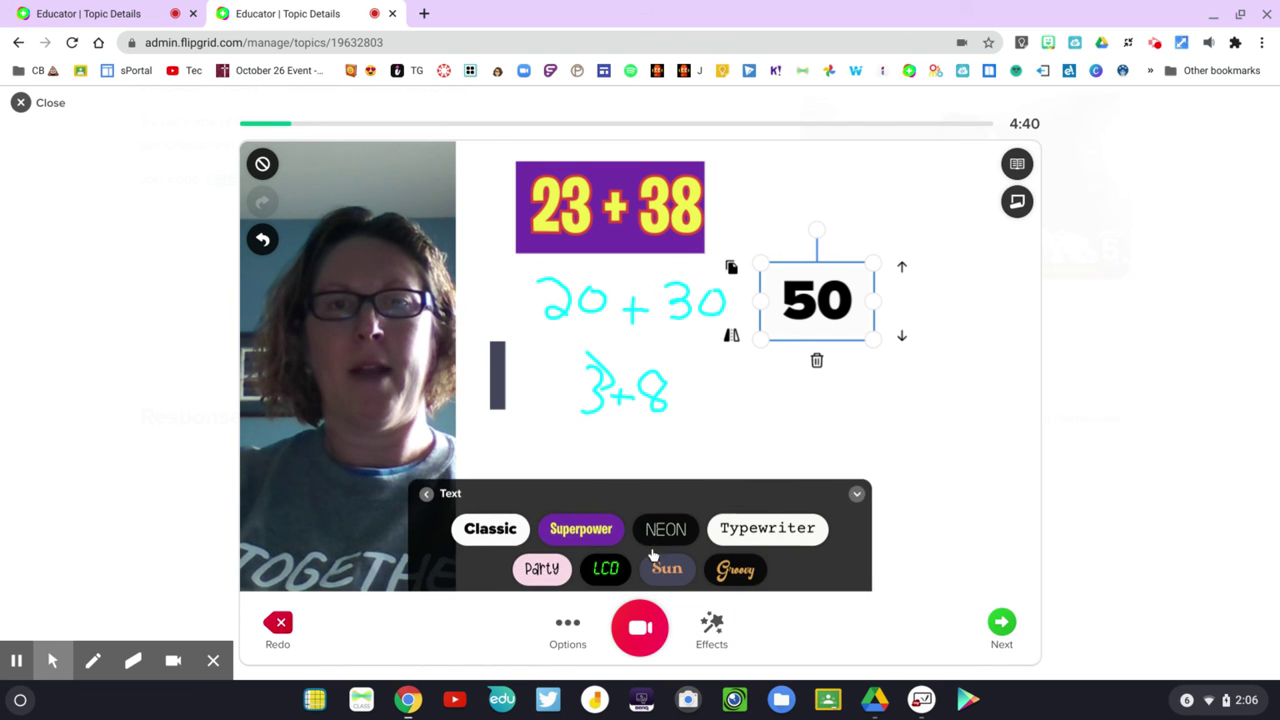
pyautogui.click(508, 528)
pyautogui.write('11')
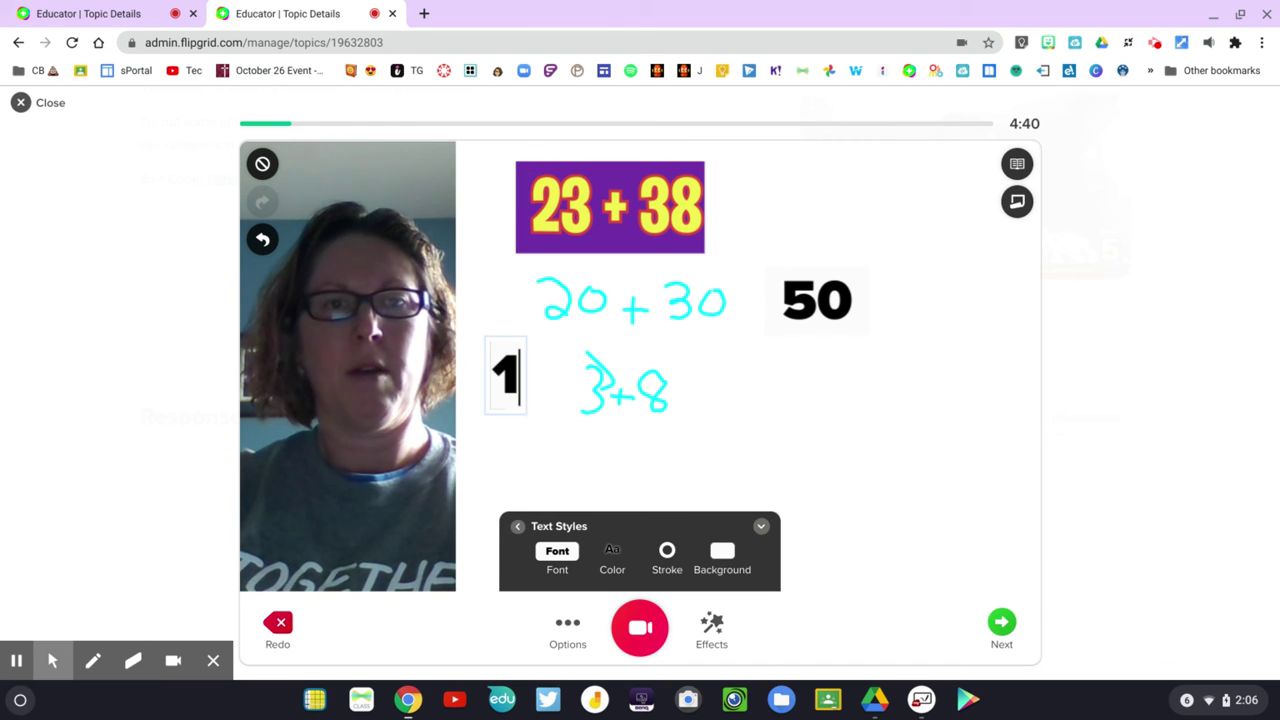
pyautogui.click(649, 372)
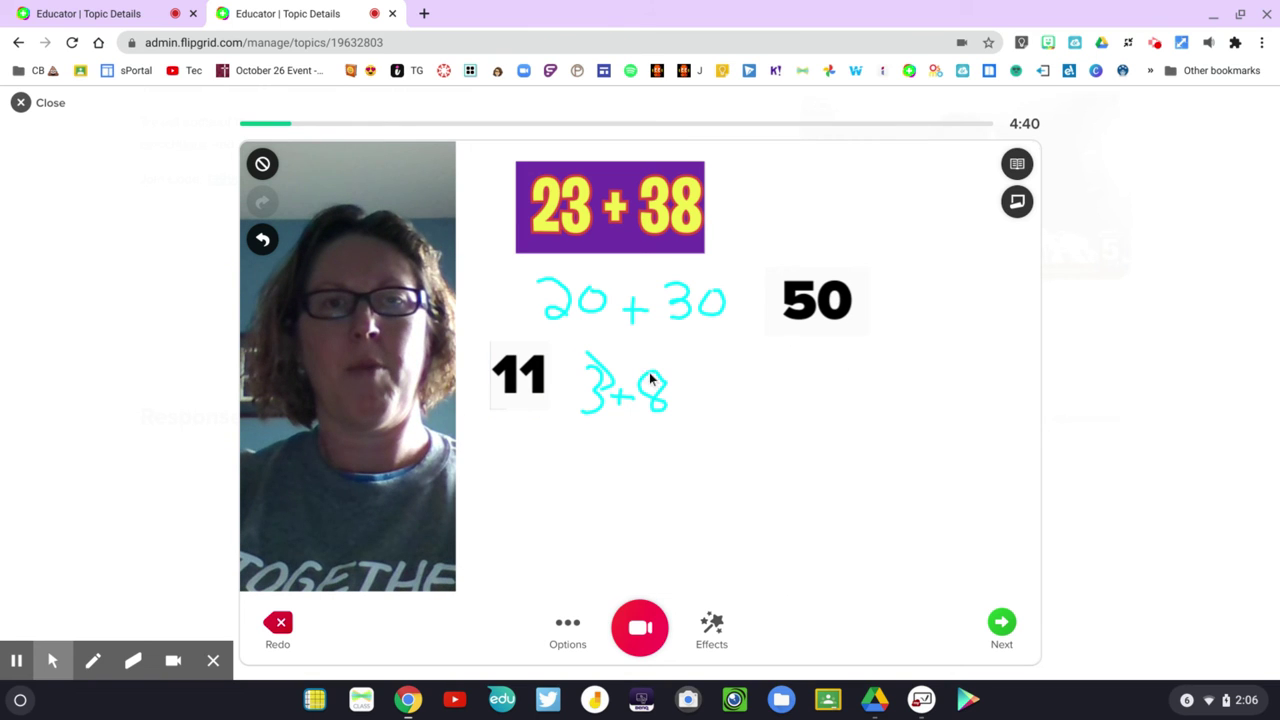
pyautogui.moveTo(540, 366); pyautogui.dragTo(841, 360)
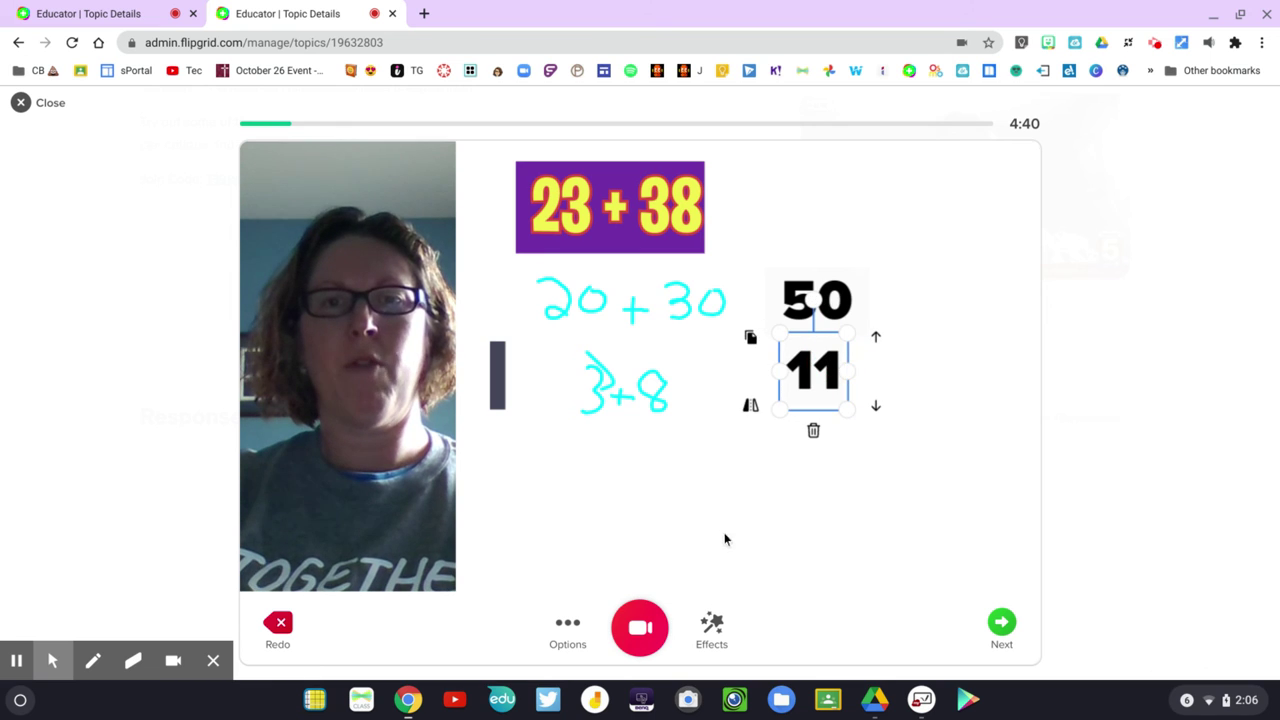
# Record a third video segment of about 8 seconds, then pause the recording.
pyautogui.click(640, 630)
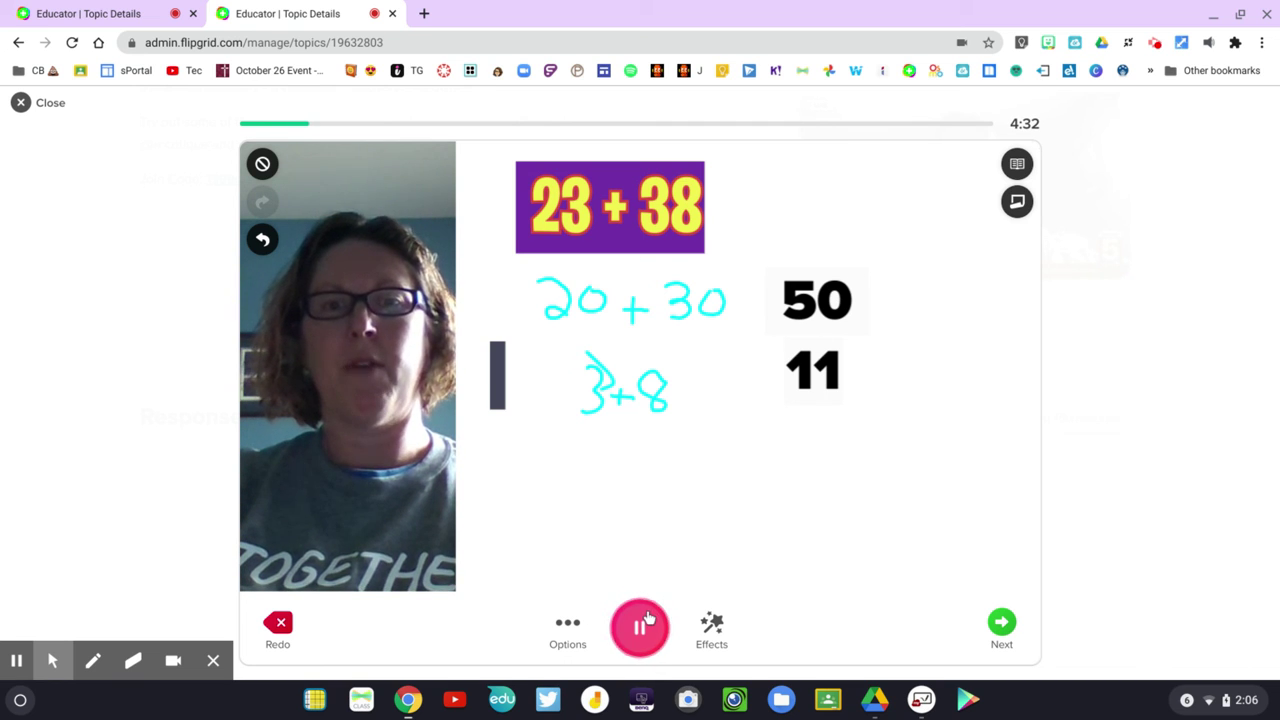
pyautogui.click(645, 618)
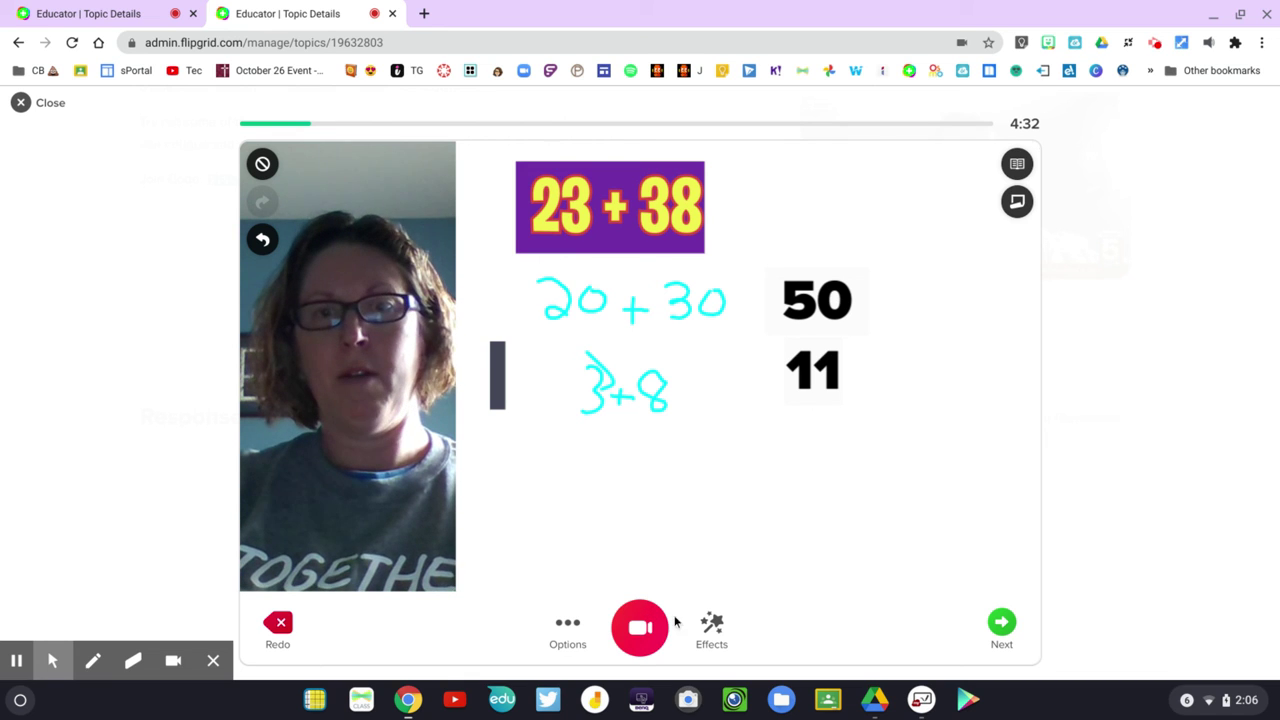
# Add the text "61" in the Superpower style, place it directly below the "11", and deselect it.
pyautogui.click(710, 625)
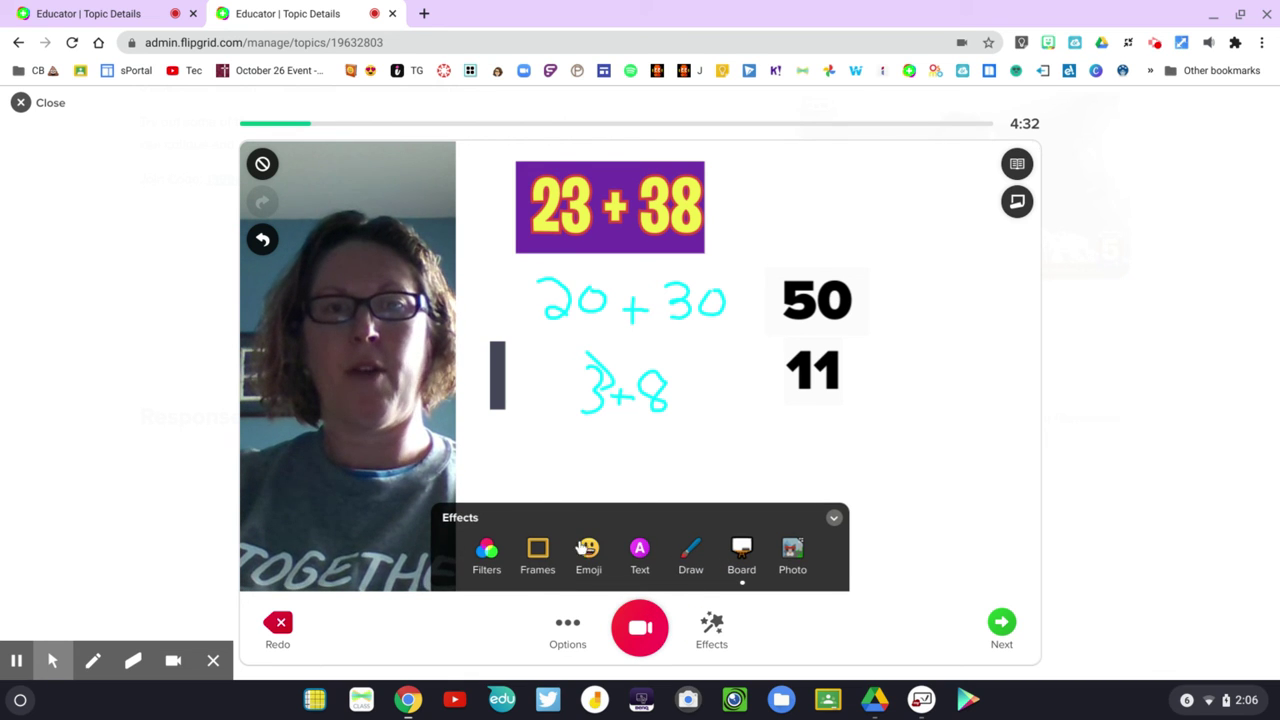
pyautogui.click(638, 552)
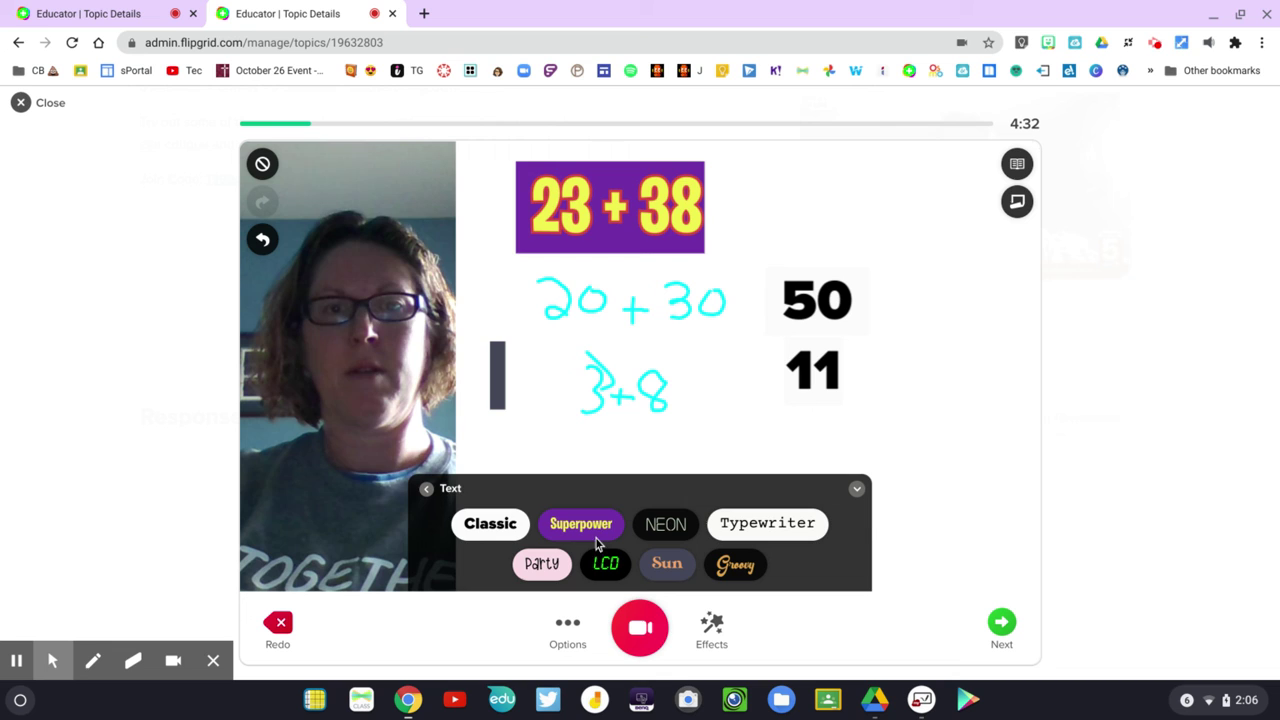
pyautogui.click(592, 537)
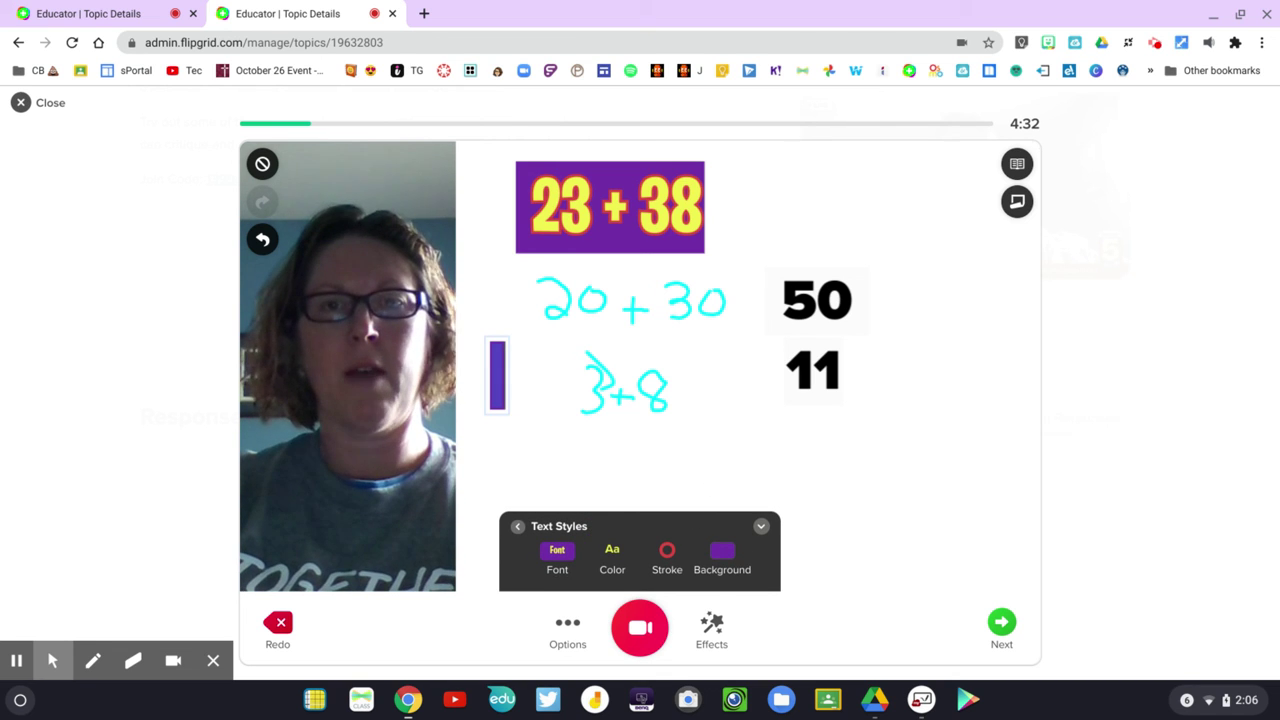
pyautogui.write('61')
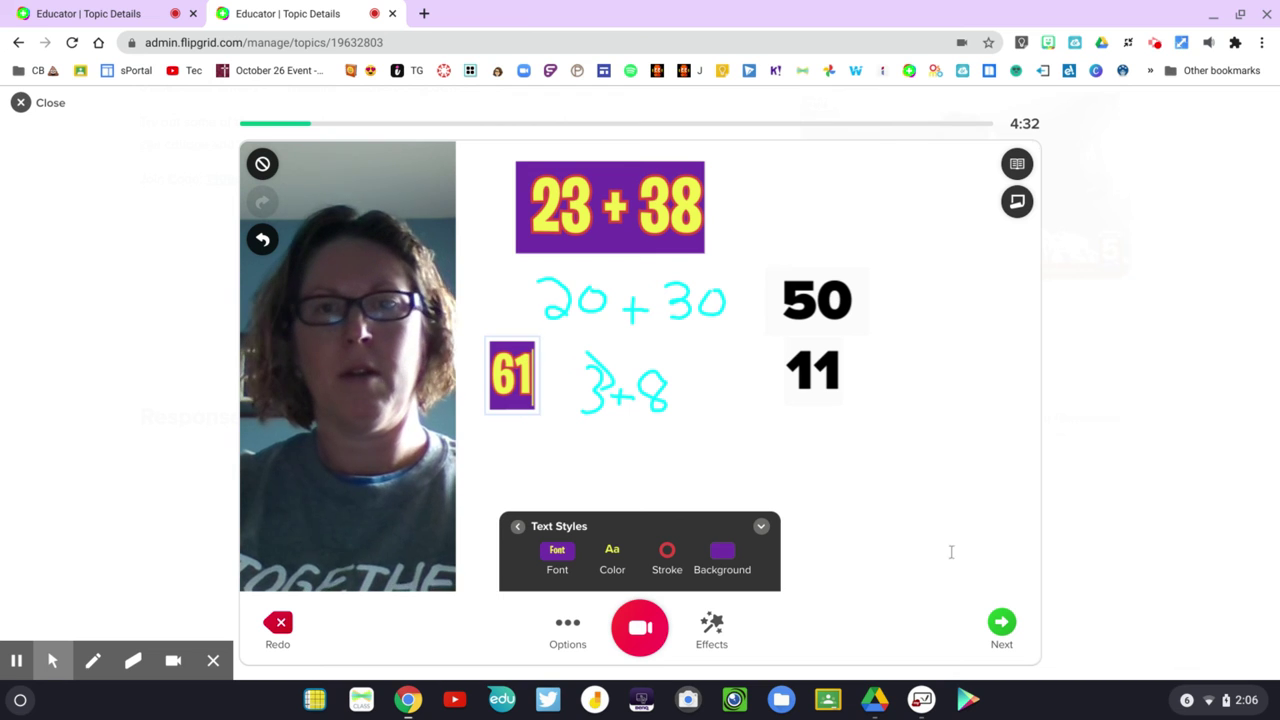
pyautogui.click(1005, 546)
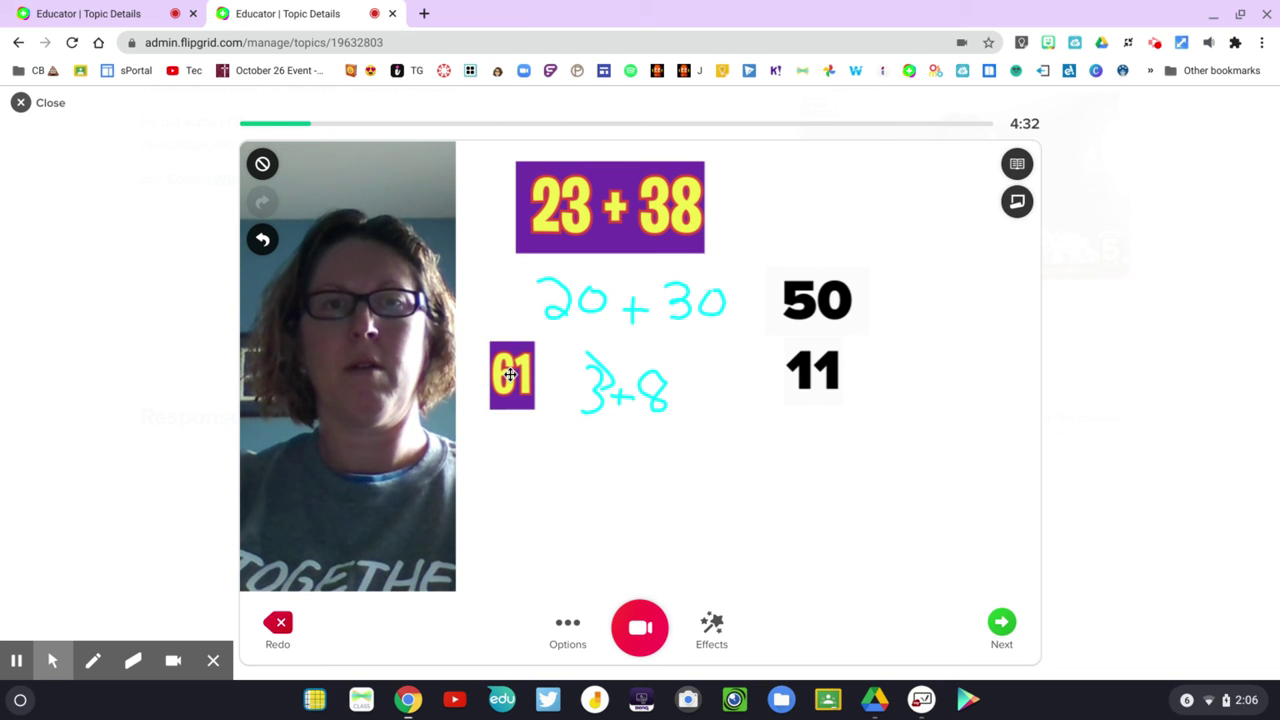
pyautogui.moveTo(511, 374); pyautogui.dragTo(818, 452)
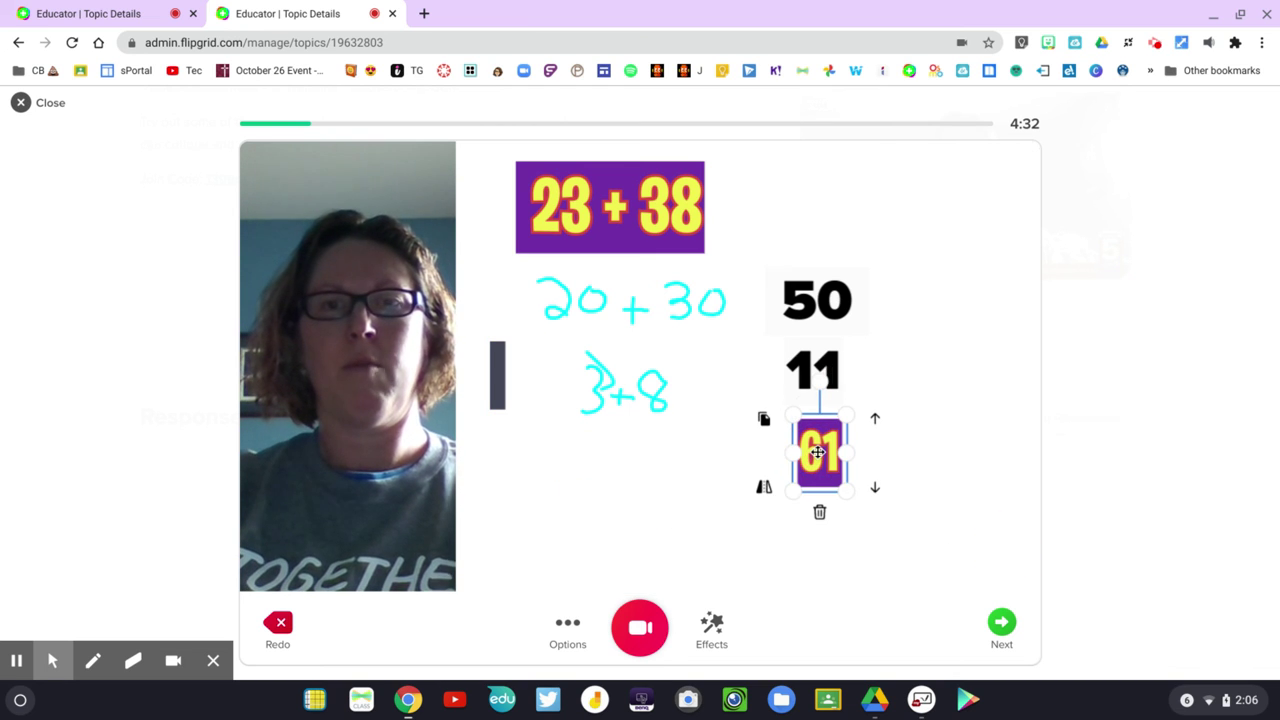
pyautogui.click(702, 477)
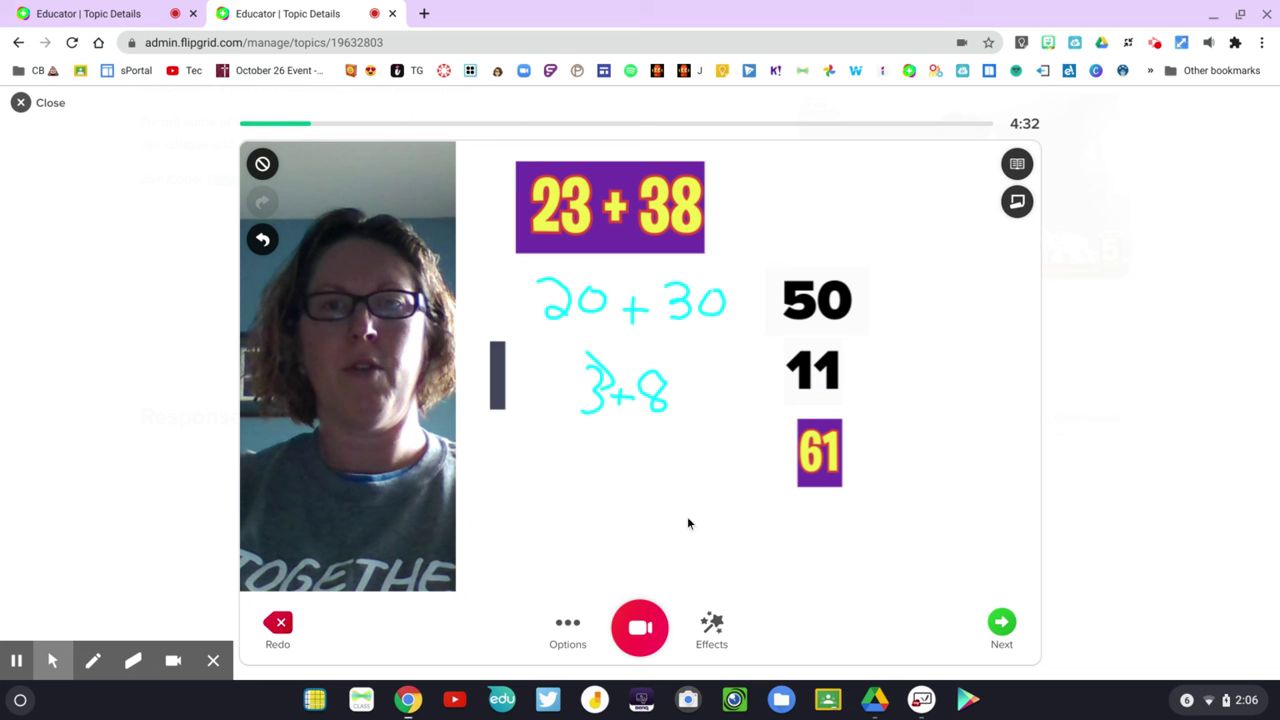
# Start recording a fourth video segment with the completed solution on the board.
pyautogui.click(640, 627)
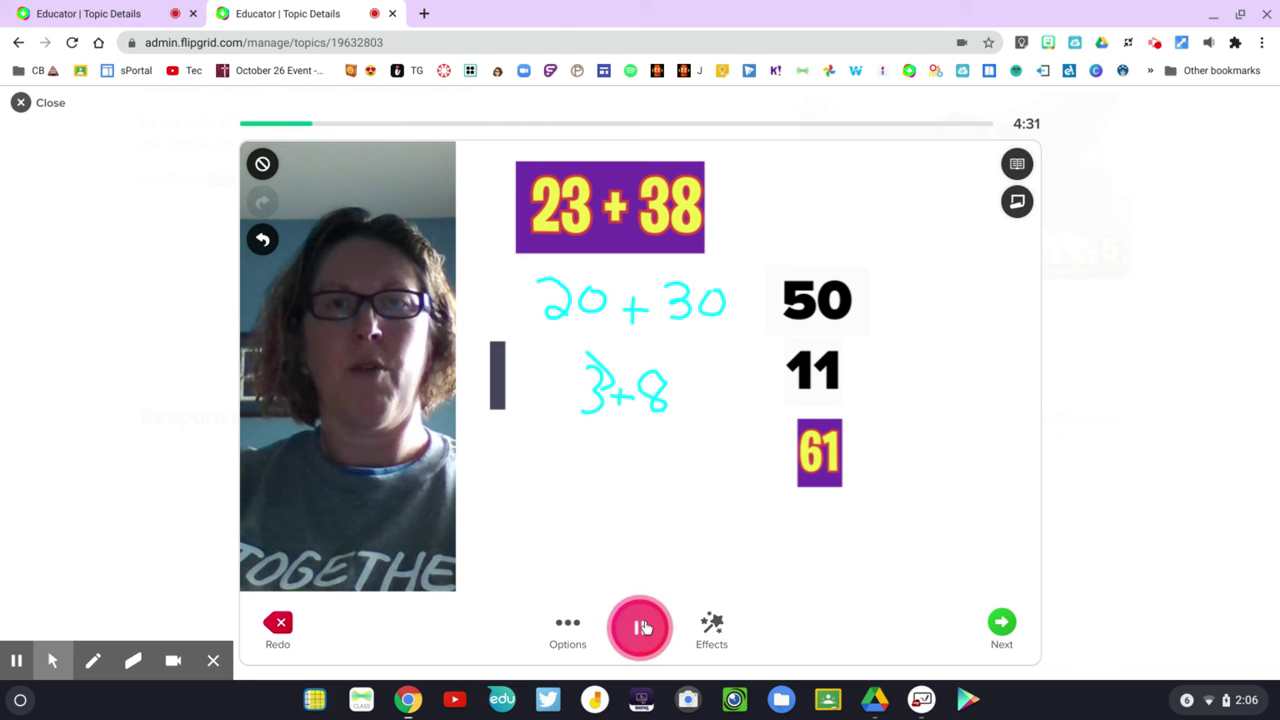